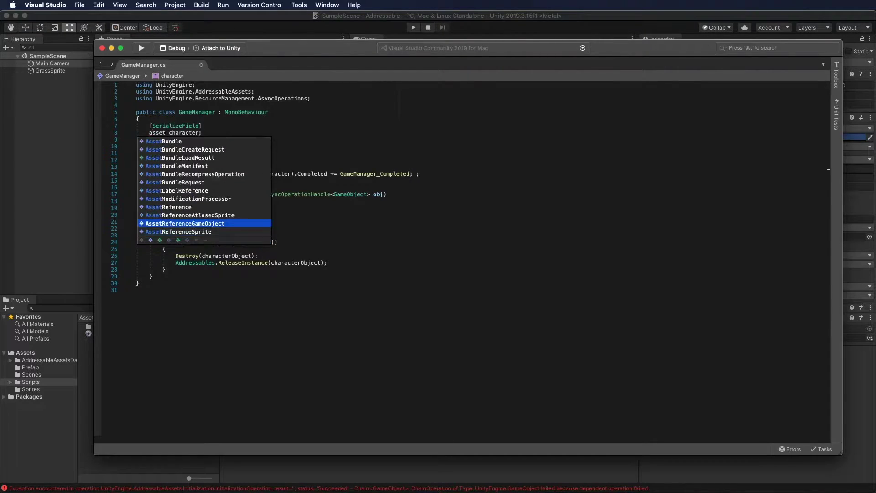
Change the type of the serialized character field in GameManager to AssetReference
{"action": "type", "text": "Reference"}
{"action": "key", "text": "Return"}
{"action": "left_click", "coordinate": [474, 176]}
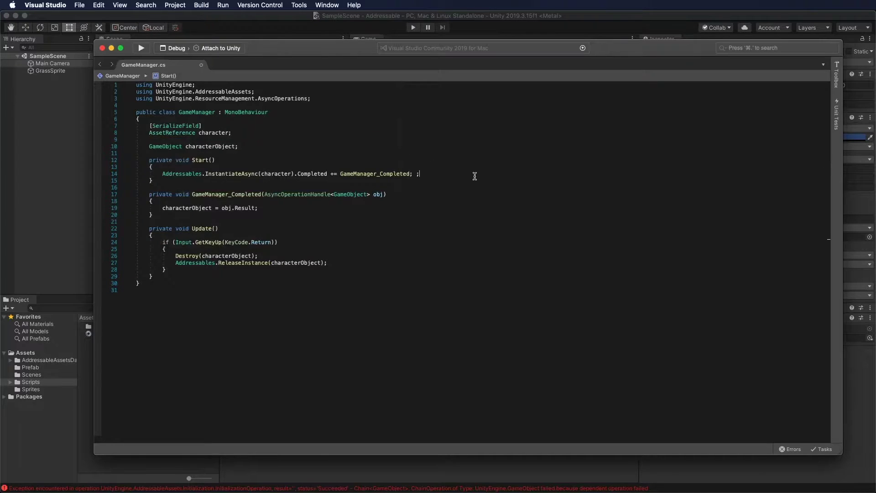
Comment out the InstantiateAsync line in Start and the whole GameManager_Completed method, removing the stray semicolon after the InstantiateAsync line
{"action": "left_click", "coordinate": [166, 174]}
{"action": "key", "text": "super+slash"}
{"action": "left_click_drag", "start_coordinate": [153, 215], "coordinate": [145, 195]}
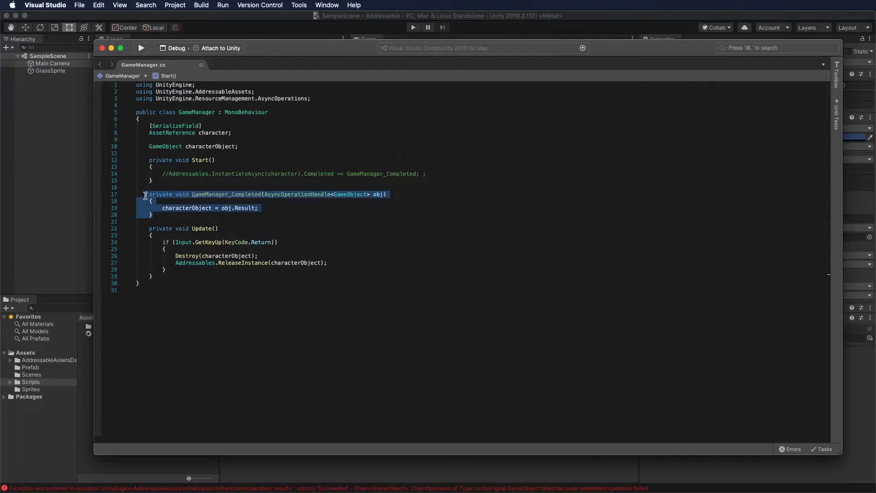
{"action": "key", "text": "super+slash"}
{"action": "left_click", "coordinate": [461, 173]}
{"action": "left_click", "coordinate": [420, 174]}
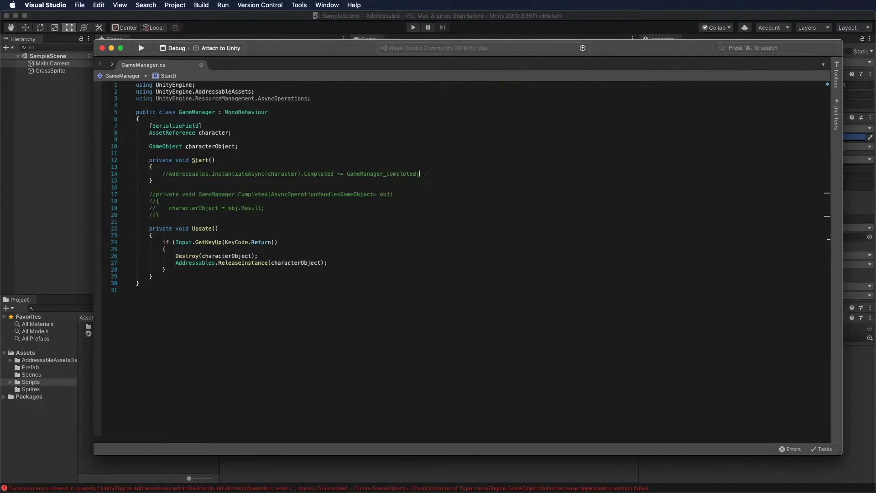
Add an Addressables.LoadAssetAsync<GameObject>(character) call on a new line in Start
{"action": "key", "text": "Return"}
{"action": "type", "text": "Addressables.load"}
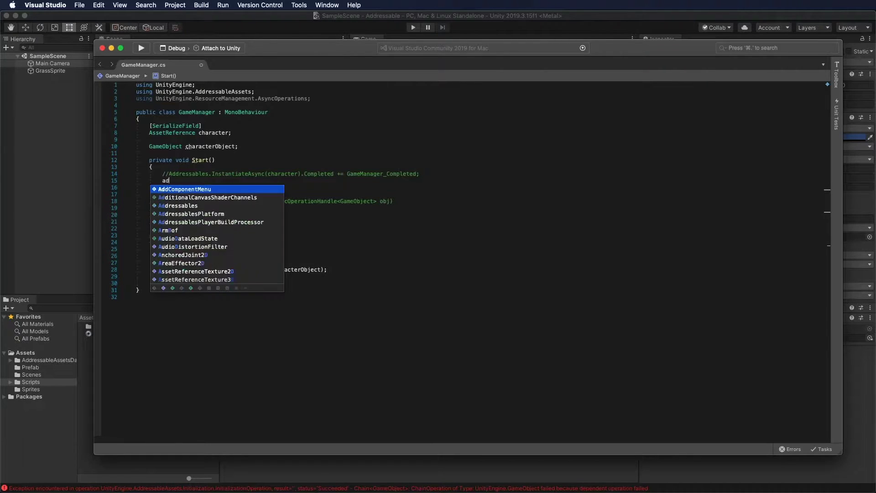
{"action": "key", "text": "Down"}
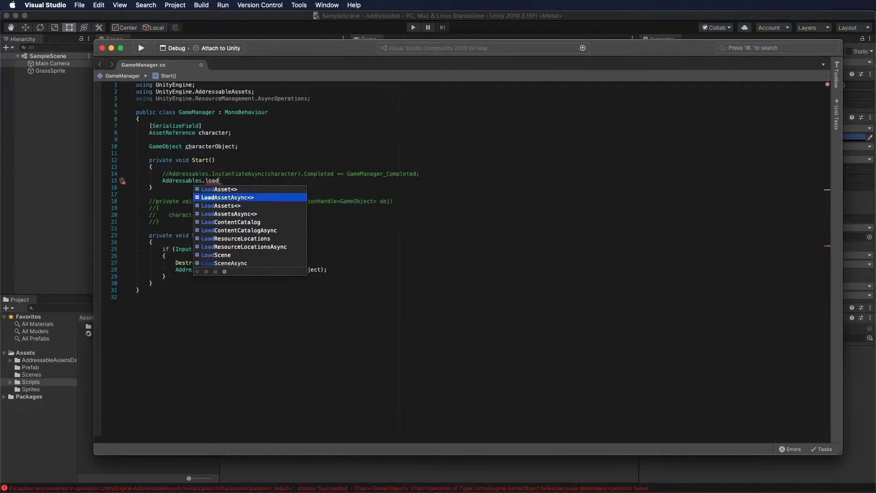
{"action": "key", "text": "Return"}
{"action": "type", "text": "GameObject>(cah"}
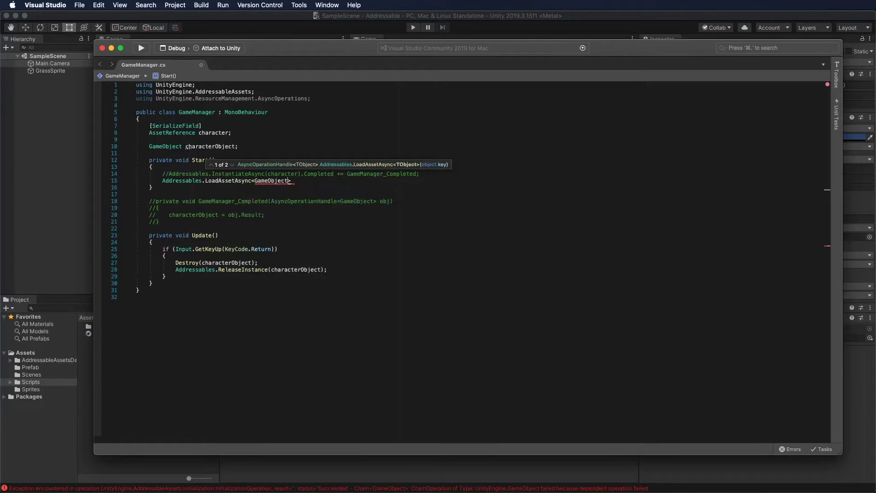
{"action": "key", "text": "BackSpace"}
{"action": "key", "text": "BackSpace"}
{"action": "type", "text": "haracter);"}
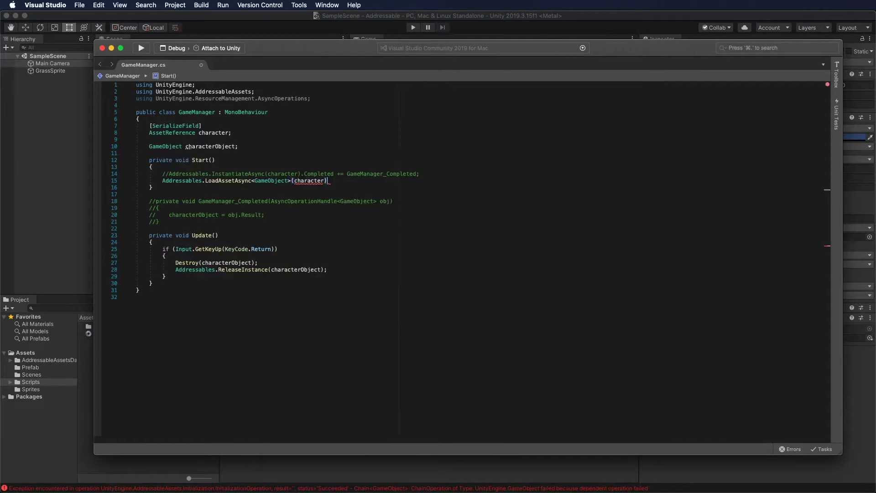
{"action": "type", "text": ".Completed += ;"}
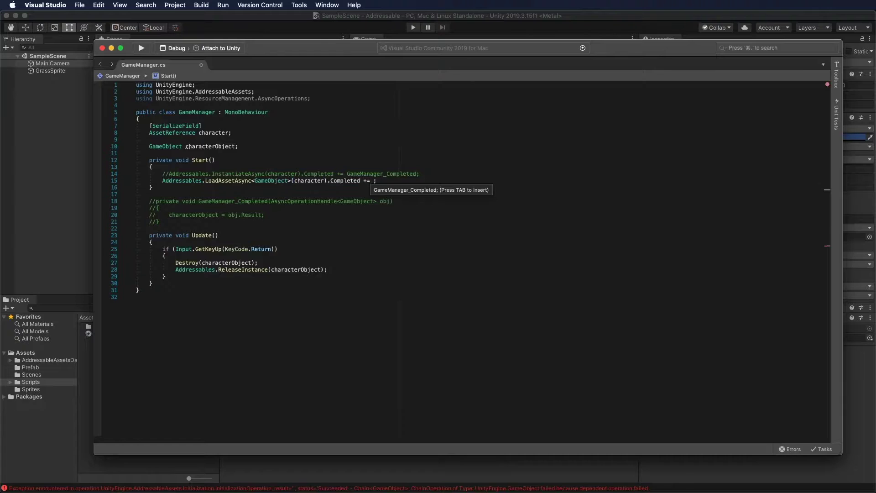
Subscribe the load call's Completed event to a generated handler named LoadCharacterAssetAsync, and save the script
{"action": "key", "text": "Tab"}
{"action": "mouse_move", "coordinate": [440, 183]}
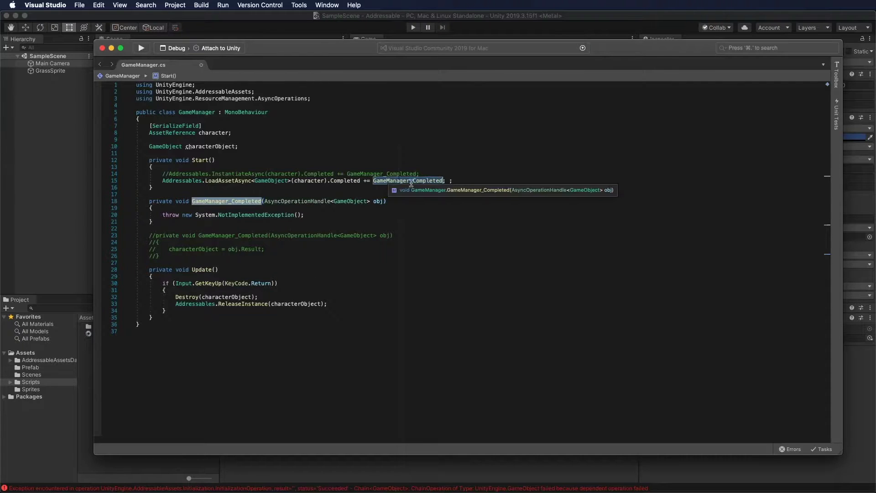
{"action": "type", "text": "LoadCharacterAsse"}
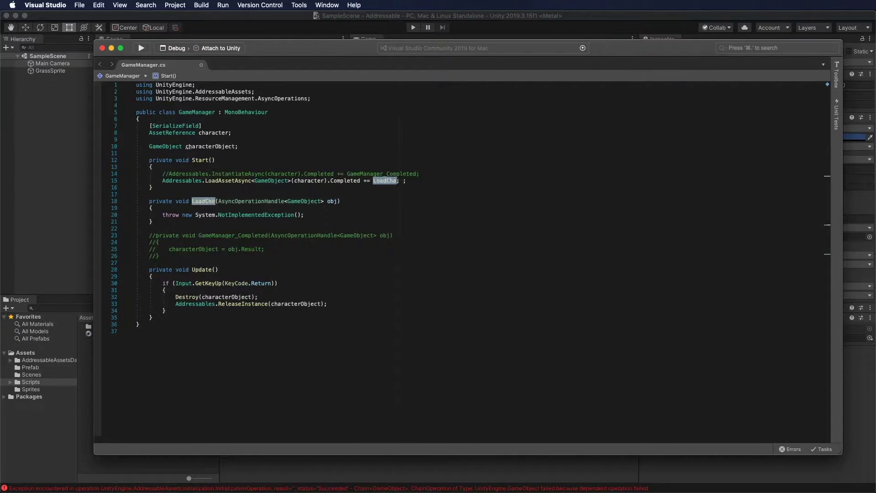
{"action": "type", "text": "tAy"}
{"action": "key", "text": "BackSpace"}
{"action": "type", "text": "sync"}
{"action": "key", "text": "Return"}
{"action": "key", "text": "super+s"}
{"action": "left_click", "coordinate": [439, 192]}
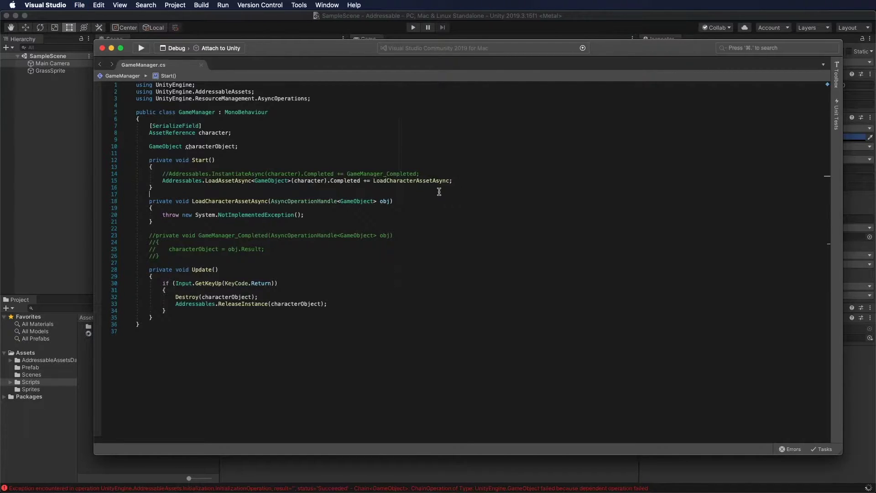
Replace the exception in LoadCharacterAssetAsync with characterObject = Instantiate(obj.Result);
{"action": "left_click_drag", "start_coordinate": [314, 215], "coordinate": [162, 215]}
{"action": "key", "text": "BackSpace"}
{"action": "type", "text": "charac"}
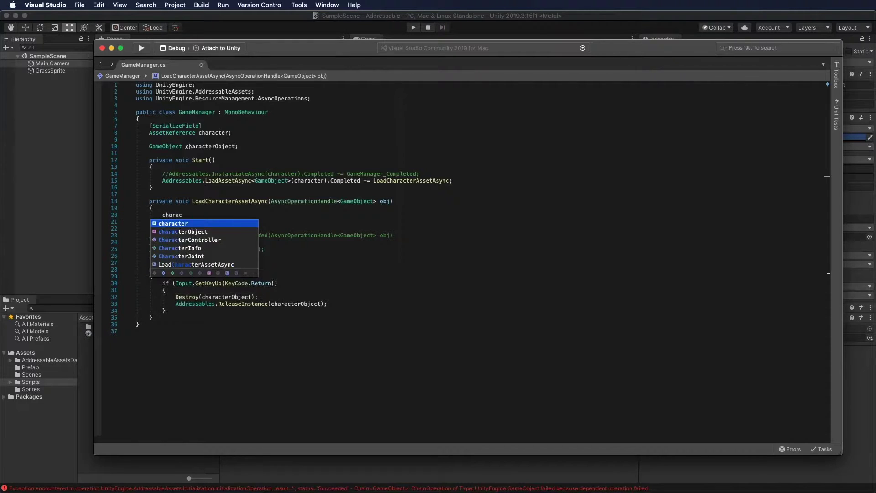
{"action": "type", "text": "terObject = Instantiate(obje"}
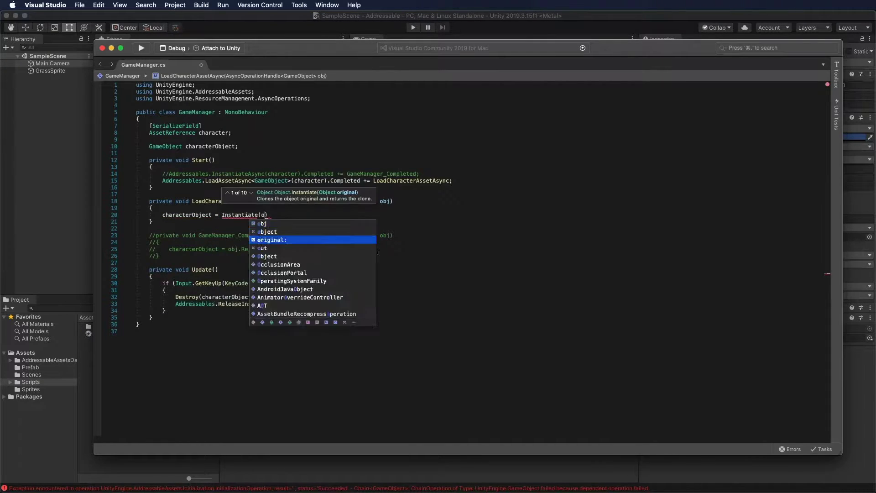
{"action": "key", "text": "BackSpace"}
{"action": "type", "text": ".Result);"}
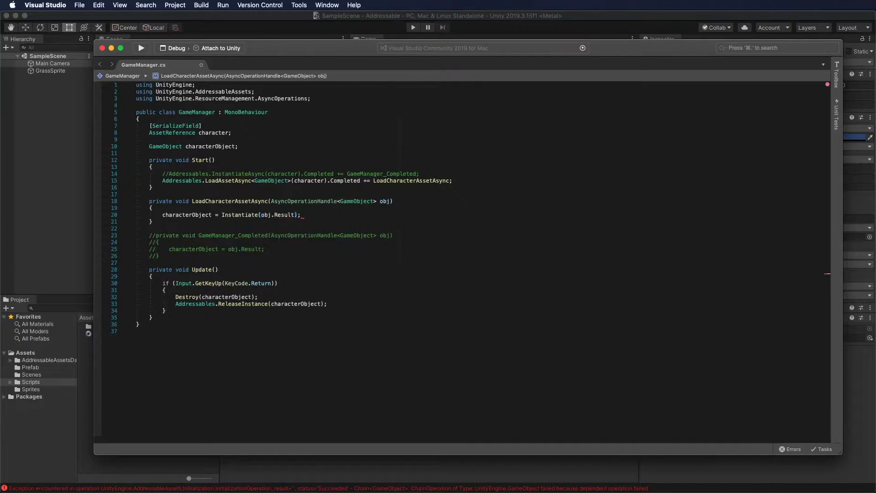
Switch to Unity and set the Main Camera's Game Manager Character reference to Assets/Prefab/EnemyIdleSprite_0.prefab
{"action": "left_click", "coordinate": [72, 196]}
{"action": "left_click", "coordinate": [226, 310]}
{"action": "left_click", "coordinate": [229, 309]}
{"action": "left_click", "coordinate": [59, 71]}
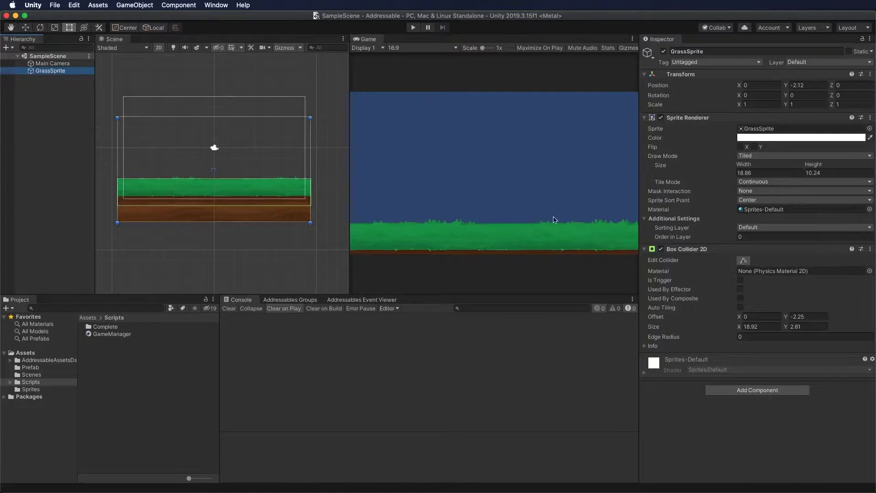
{"action": "left_click", "coordinate": [55, 63]}
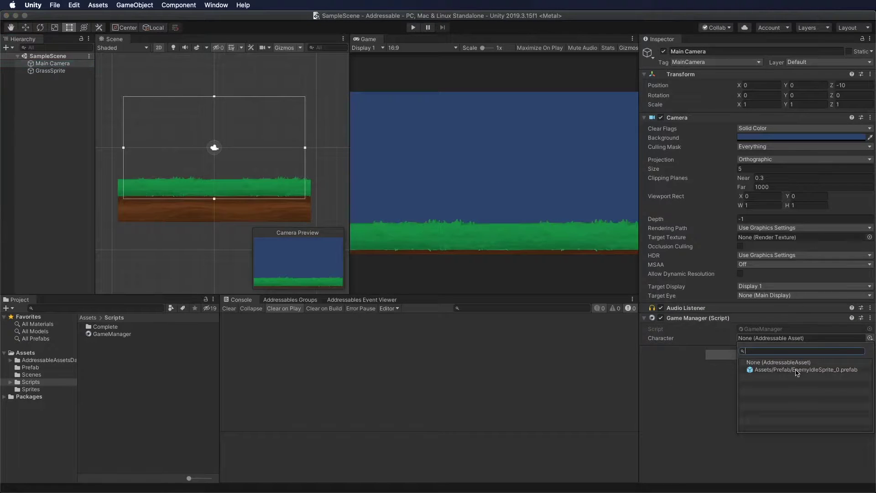
Test the scene in Play mode and switch to Visual Studio to review the ReleaseInstance call in Update
{"action": "key", "text": "super+p"}
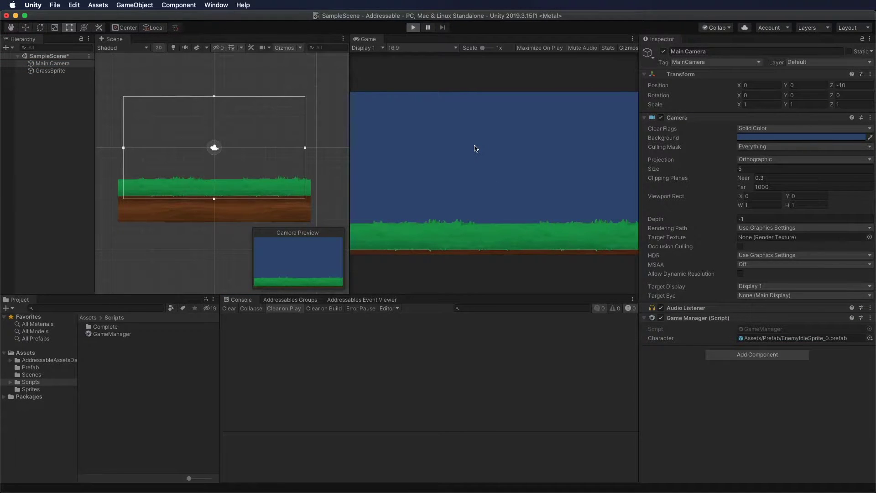
{"action": "left_click", "coordinate": [412, 27]}
{"action": "key", "text": "super+Tab"}
{"action": "type", "text": "tAy"}
{"action": "key", "text": "BackSpace"}
{"action": "type", "text": "sync<GameObject>(character).Completed += LoadCharacterAssetAsync;"}
{"action": "key", "text": "Return"}
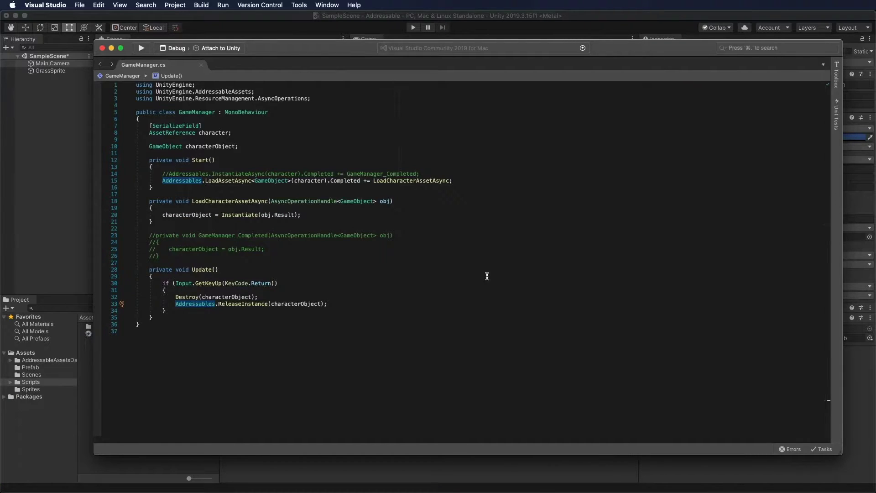
Switch to Unity, run the scene, examine the EnemyIdleSprite resource in the Addressables Event Viewer, and stop playback
{"action": "left_click", "coordinate": [81, 206]}
{"action": "key", "text": "super+p"}
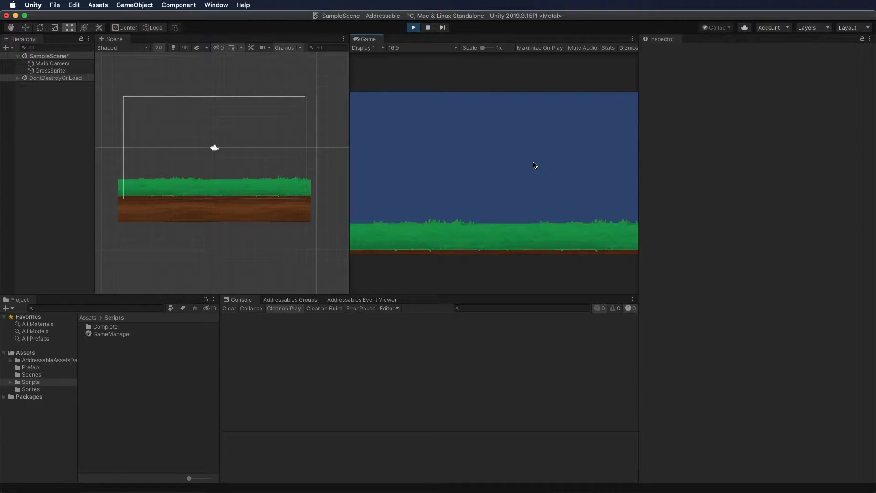
{"action": "left_click", "coordinate": [361, 301]}
{"action": "left_click", "coordinate": [322, 397]}
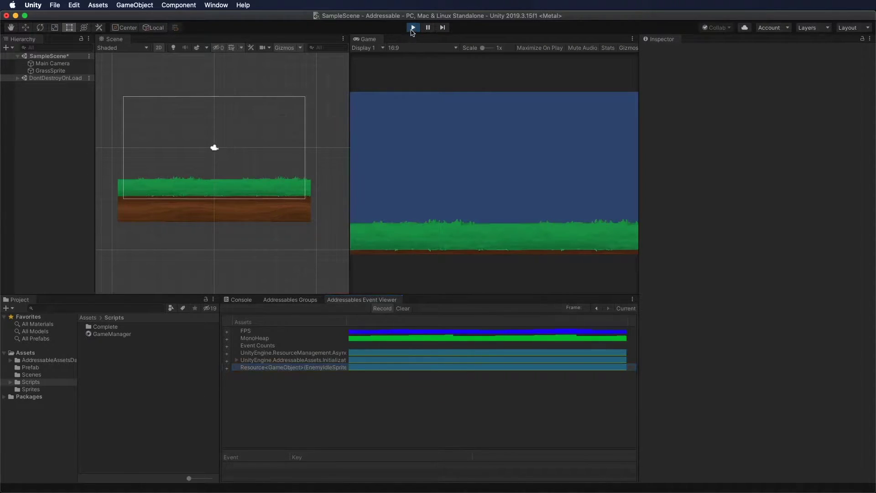
{"action": "left_click", "coordinate": [413, 27]}
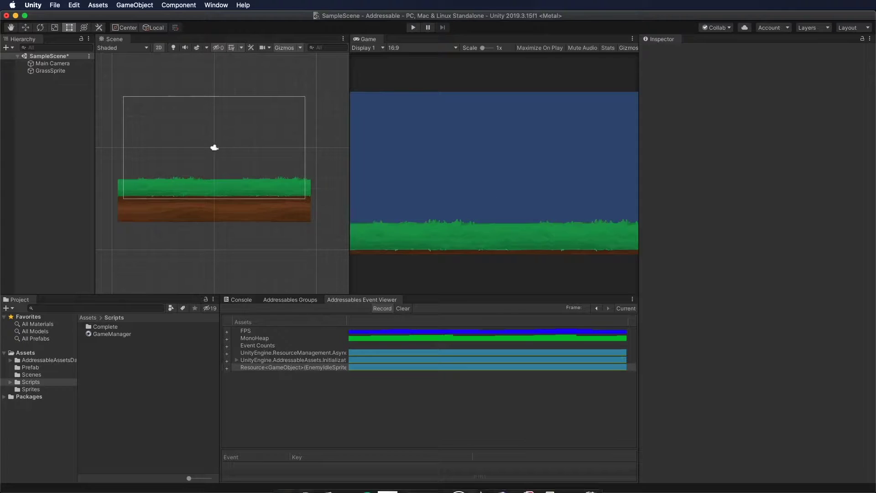
Switch to Visual Studio and examine the Destroy and ReleaseInstance calls in Update
{"action": "key", "text": "super+Tab"}
{"action": "left_click", "coordinate": [501, 222]}
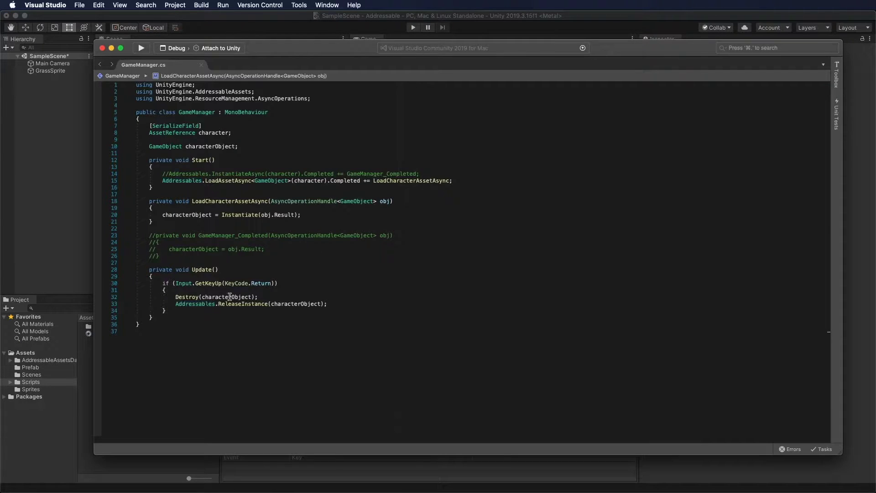
{"action": "left_click", "coordinate": [173, 305]}
{"action": "left_click", "coordinate": [356, 302]}
Declare an AsyncOperationHandle<GameObject> field named operationHandle below the character field
{"action": "left_click", "coordinate": [317, 139]}
{"action": "key", "text": "Return"}
{"action": "key", "text": "Return"}
{"action": "type", "text": "Asy"}
{"action": "key", "text": "Down"}
{"action": "key", "text": "Return"}
{"action": "type", "text": "GameObject"}
{"action": "key", "text": "Return"}
{"action": "key", "text": "Right"}
{"action": "type", "text": "operationHandle"}
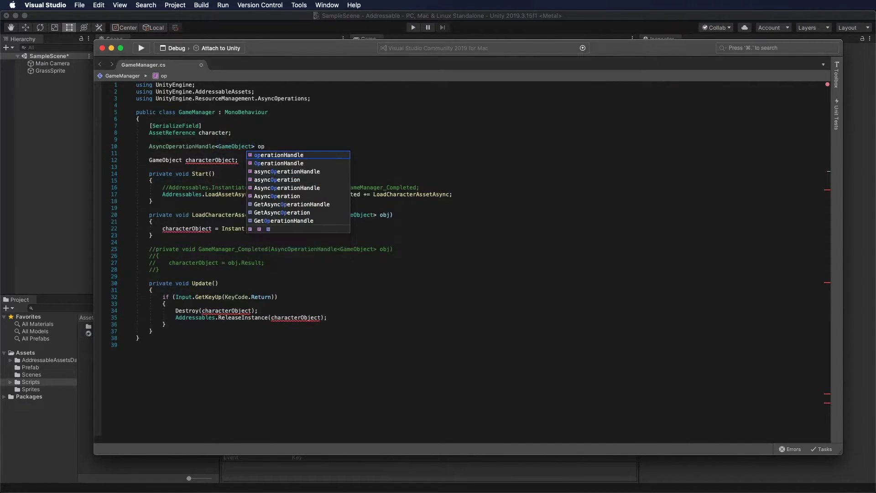
{"action": "key", "text": "Return"}
{"action": "type", "text": ";"}
Assign the LoadAssetAsync call in Start to operationHandle and cut the Completed subscription from its end
{"action": "left_click", "coordinate": [161, 195]}
{"action": "type", "text": "operationHandle ="}
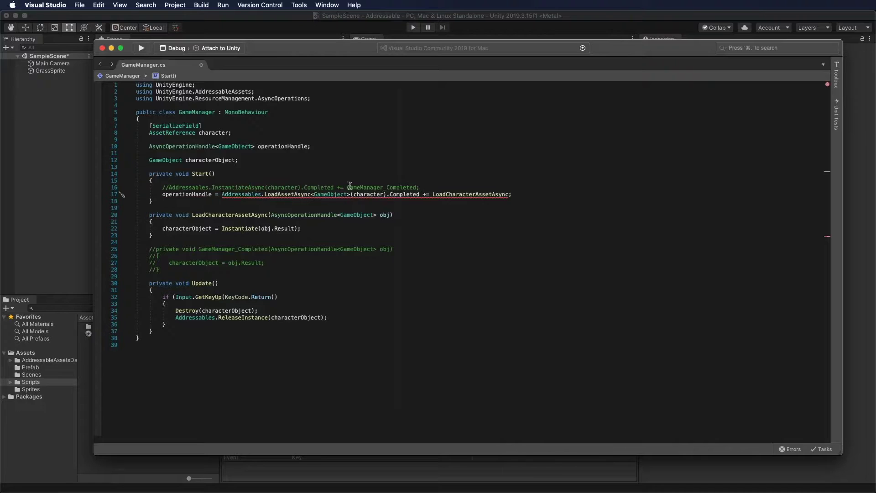
{"action": "left_click_drag", "start_coordinate": [387, 194], "coordinate": [509, 195]}
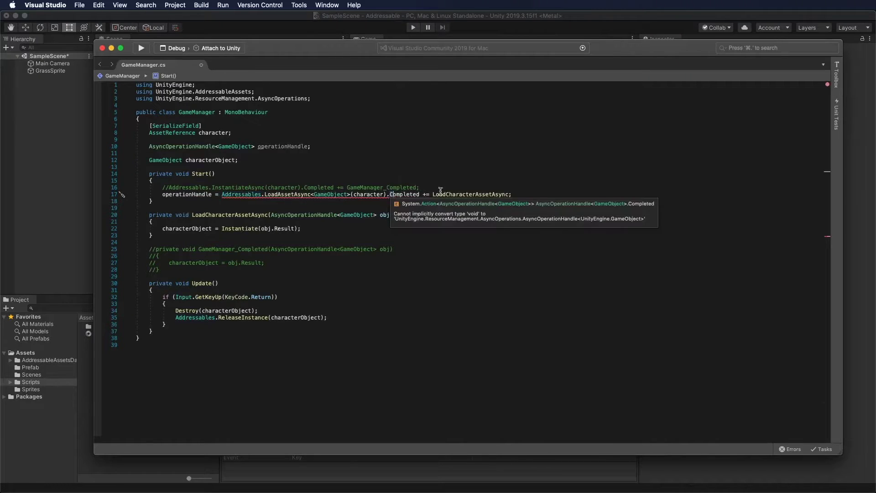
{"action": "key", "text": "BackSpace"}
Subscribe LoadCharacterAssetAsync to operationHandle.Completed on a new line in Start, and save the script
{"action": "key", "text": "Return"}
{"action": "type", "text": "operationHandle.Completed += LoadCharacterAssetAsync"}
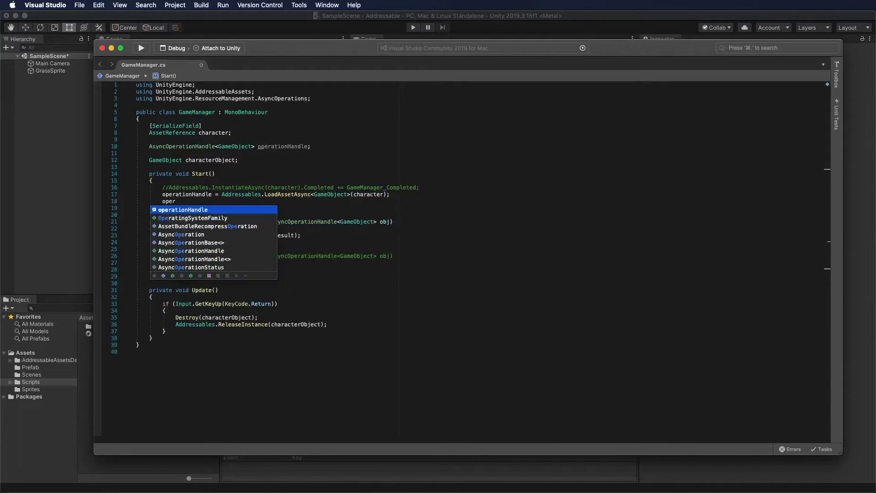
{"action": "key", "text": "super+z"}
{"action": "type", "text": ".Completed += LoadCharacterAssetAsync;"}
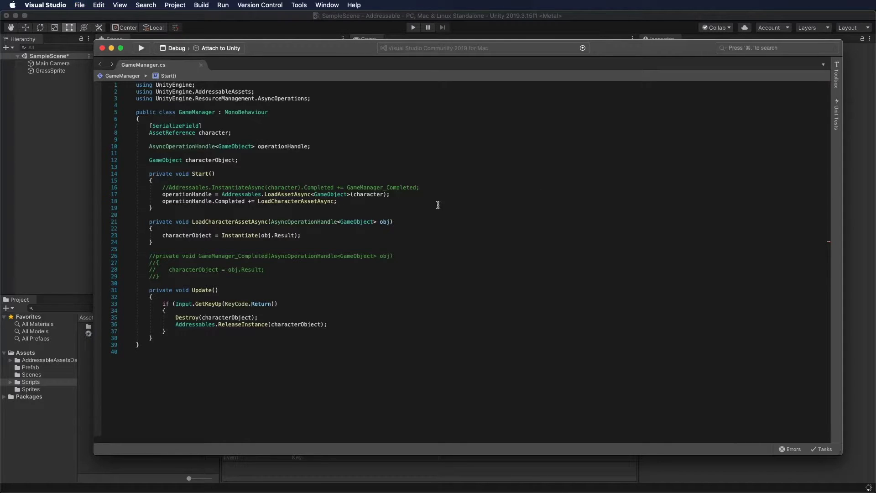
Run the scene in Unity, check the loaded assets in the Addressables Event Viewer, and stop playback
{"action": "left_click", "coordinate": [162, 235]}
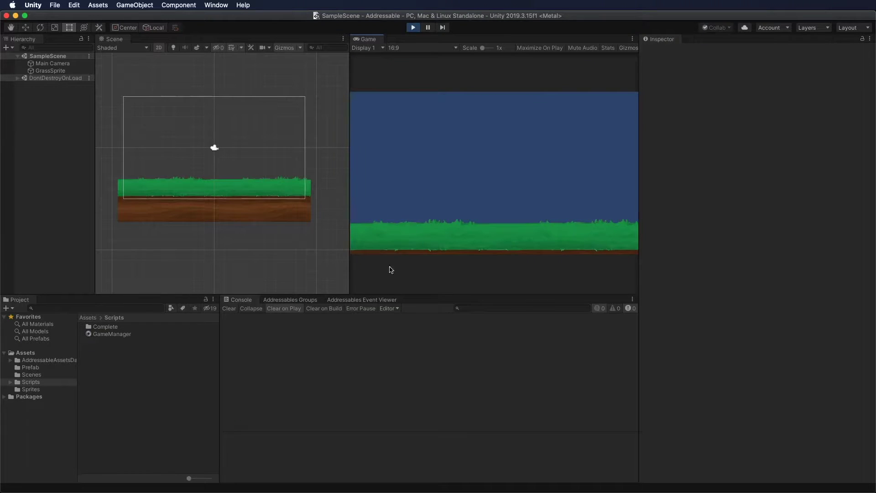
{"action": "left_click", "coordinate": [330, 391]}
{"action": "left_click", "coordinate": [345, 360]}
{"action": "left_click", "coordinate": [413, 28]}
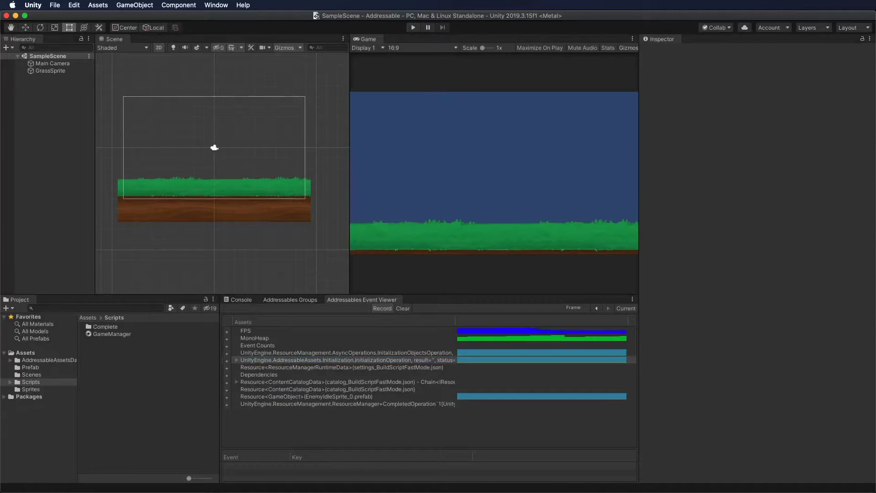
Run the scene again and inspect the EnemyIdleSprite_0.prefab resource in the Addressables Event Viewer
{"action": "key", "text": "super+Tab"}
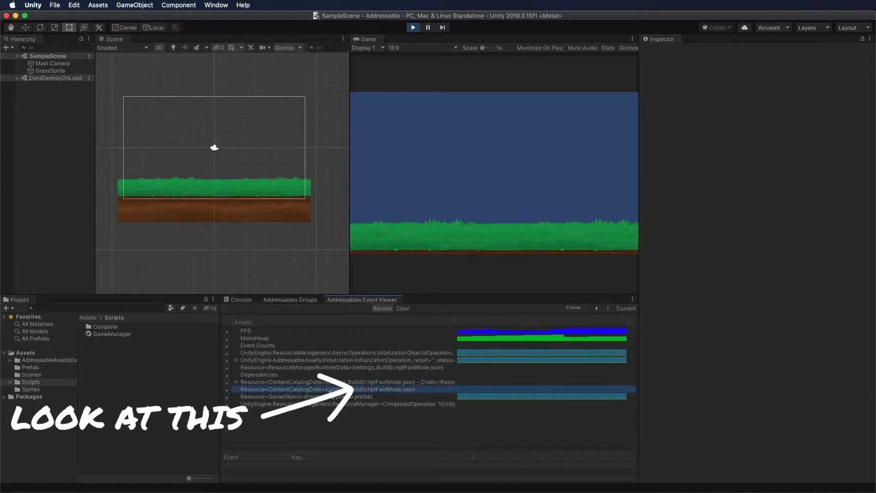
{"action": "key", "text": "Down"}
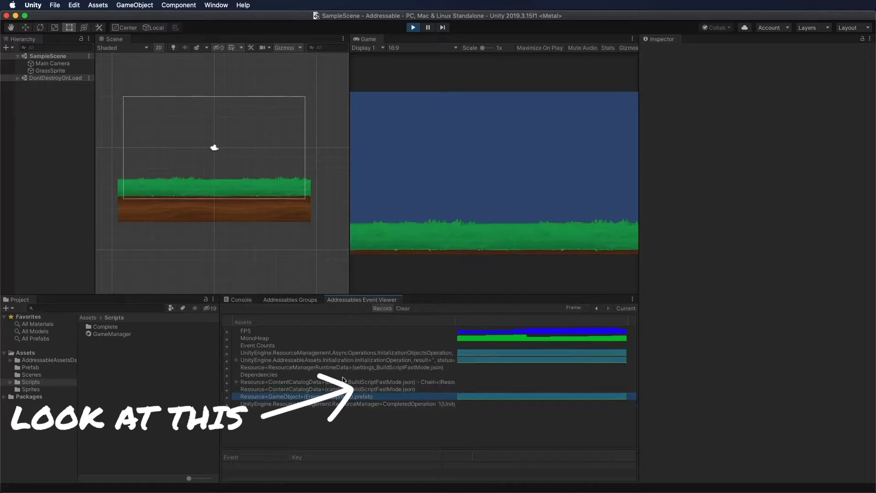
{"action": "left_click", "coordinate": [346, 361]}
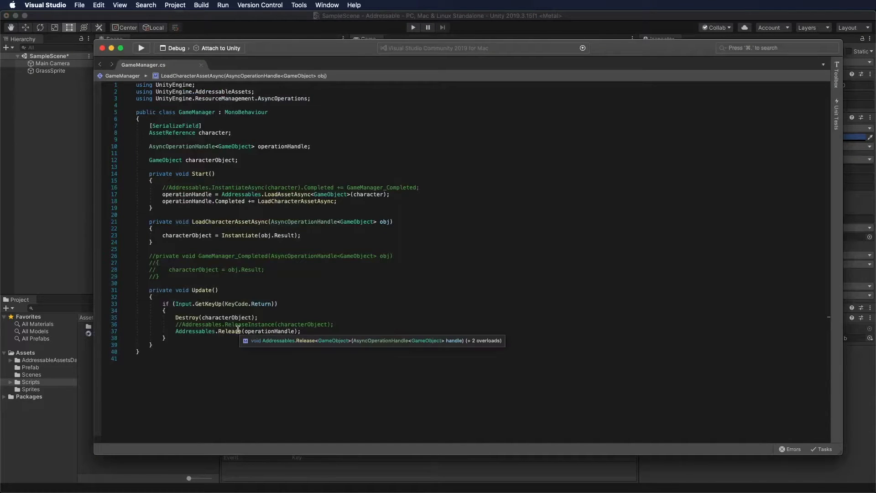
{"action": "left_click", "coordinate": [305, 330]}
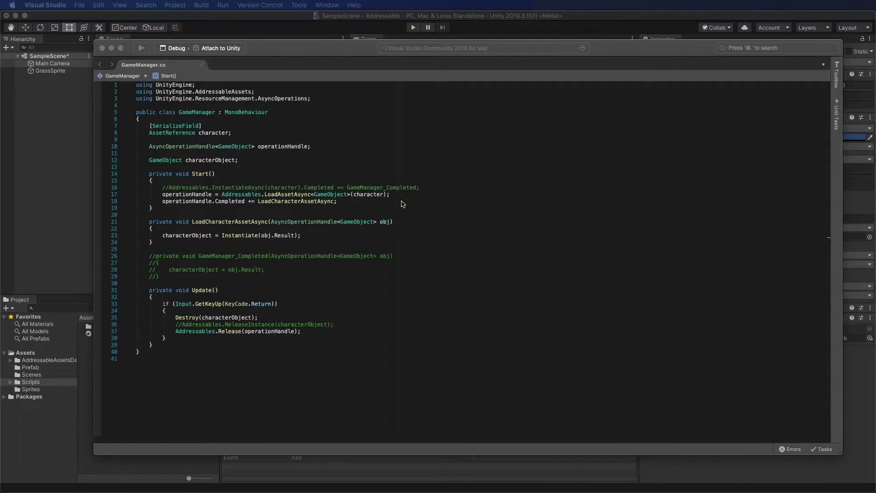
Comment out the operationHandle assignment and its Completed subscription in Start
{"action": "left_click_drag", "start_coordinate": [369, 201], "coordinate": [162, 194]}
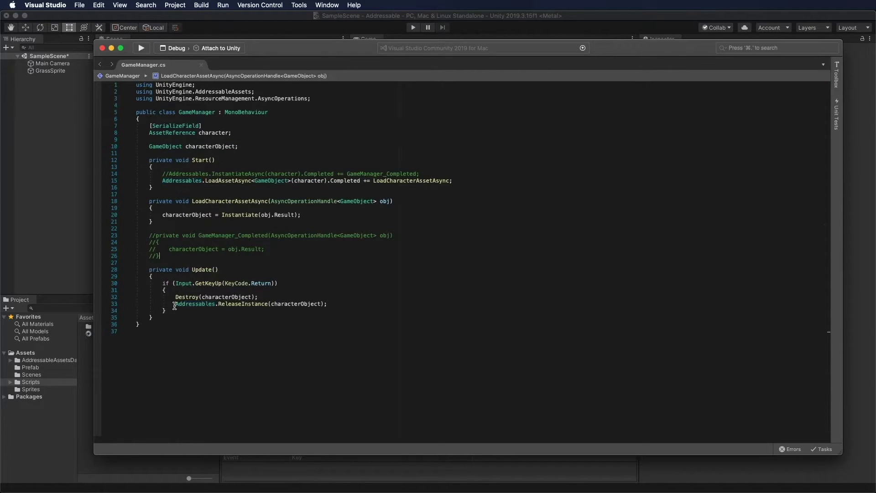
{"action": "left_click", "coordinate": [174, 305]}
{"action": "left_click", "coordinate": [356, 303]}
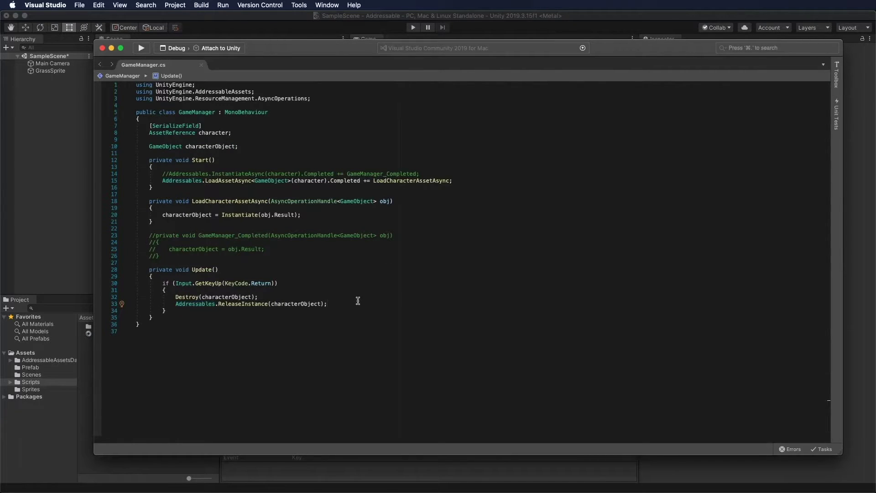
Declare an AsyncOperationHandle<GameObject> field named operationHandle below the character asset reference
{"action": "left_click", "coordinate": [234, 135]}
{"action": "key", "text": "Return"}
{"action": "key", "text": "Return"}
{"action": "type", "text": "AsyncOperationHandle<gam>"}
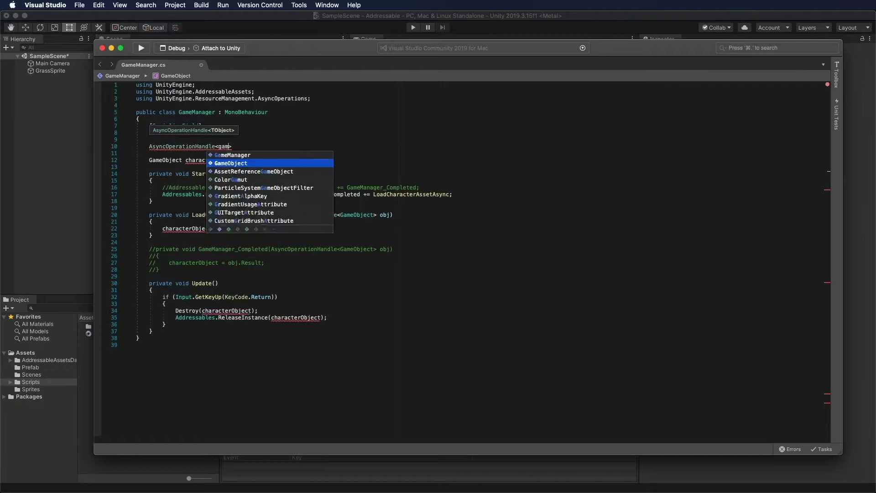
{"action": "key", "text": "Return"}
{"action": "type", "text": "> o"}
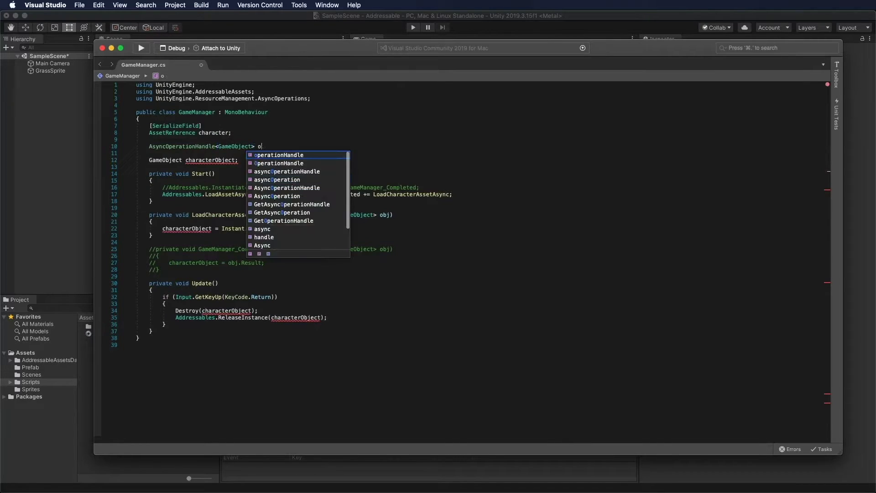
{"action": "type", "text": "perationHandle;"}
In Start, assign the LoadAssetAsync call to operationHandle and move the Completed subscription to its own operationHandle.Completed line
{"action": "left_click", "coordinate": [162, 194]}
{"action": "type", "text": "operationHandle ="}
{"action": "left_click_drag", "start_coordinate": [391, 194], "coordinate": [513, 195]}
{"action": "key", "text": "super+x"}
{"action": "key", "text": "BackSpace"}
{"action": "type", "text": ";"}
{"action": "key", "text": "Return"}
{"action": "type", "text": "operationHandle."}
{"action": "key", "text": "super+v"}
{"action": "key", "text": "super+z"}
{"action": "key", "text": "BackSpace"}
{"action": "key", "text": "super+v"}
{"action": "type", "text": ";"}
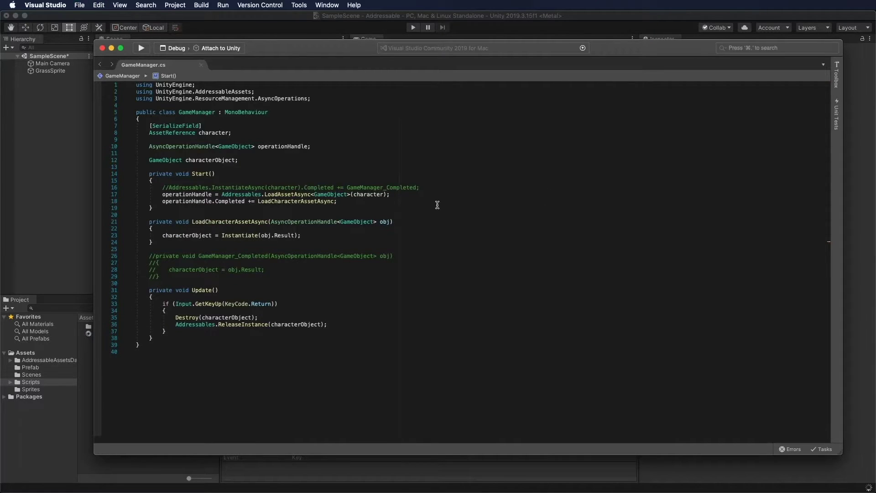
In Update, comment out ReleaseInstance and add Addressables.Release(operationHandle), then check the EnemyIdleSprite_0.prefab resource in Unity's Addressables Event Viewer
{"action": "left_click", "coordinate": [322, 235]}
{"action": "left_click", "coordinate": [175, 323]}
{"action": "type", "text": "//"}
{"action": "left_click", "coordinate": [354, 325]}
{"action": "type", "text": "Addressables.Release(op"}
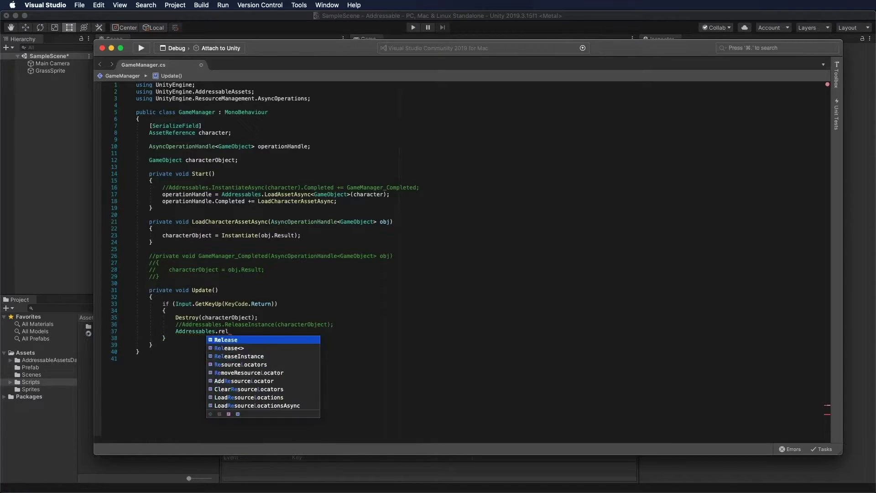
{"action": "key", "text": "Return"}
{"action": "type", "text": ");"}
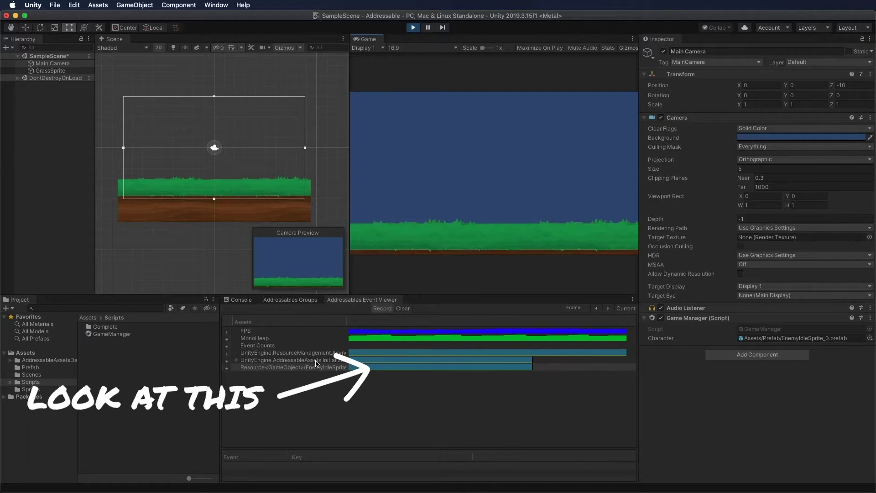
{"action": "left_click", "coordinate": [318, 369]}
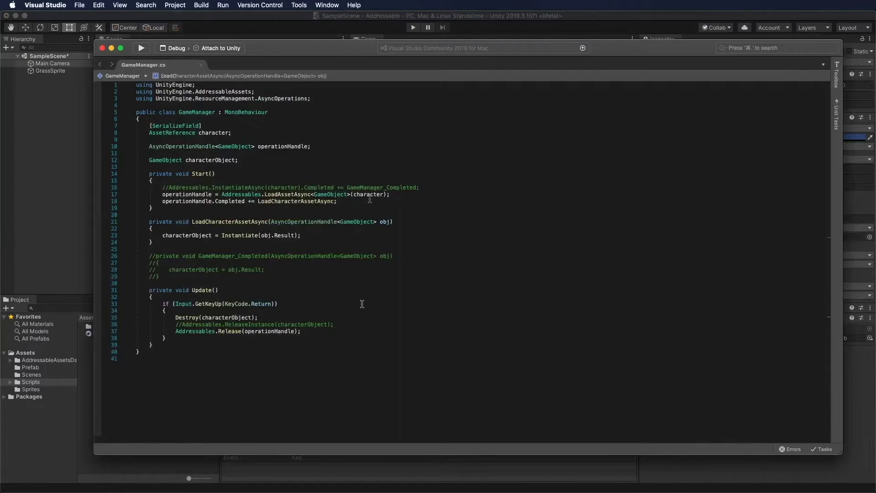
Comment out the two operationHandle lines in Start and the whole LoadCharacterAssetAsync method in GameManager
{"action": "left_click_drag", "start_coordinate": [162, 194], "coordinate": [343, 202]}
{"action": "key", "text": "super+slash"}
{"action": "left_click_drag", "start_coordinate": [160, 242], "coordinate": [148, 223]}
{"action": "key", "text": "super+slash"}
{"action": "left_click", "coordinate": [209, 205]}
Add a for loop at the beginning of Start that runs while i < 5
{"action": "left_click", "coordinate": [433, 180]}
{"action": "key", "text": "Return"}
{"action": "key", "text": "Return"}
{"action": "key", "text": "Up"}
{"action": "type", "text": "for(int i = 0; i < 5; i++) {"}
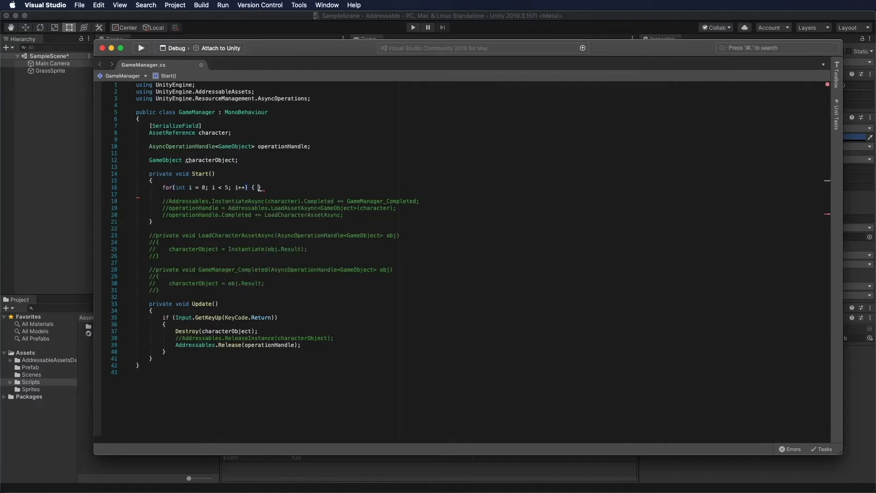
{"action": "key", "text": "Return"}
Call Addressables.InstantiateAsync(character) inside the loop without a Completed subscription, and run the scene in Unity
{"action": "left_click_drag", "start_coordinate": [169, 222], "coordinate": [420, 222]}
{"action": "key", "text": "super+c"}
{"action": "left_click", "coordinate": [350, 201]}
{"action": "key", "text": "super+v"}
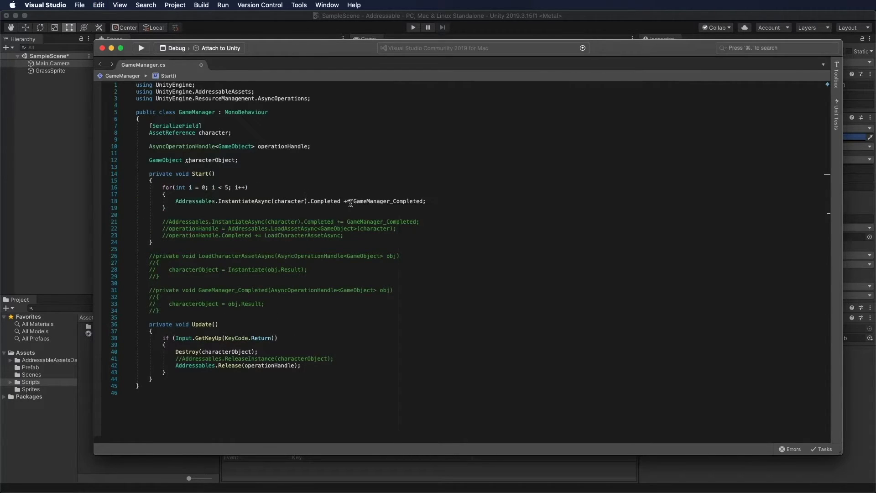
{"action": "left_click_drag", "start_coordinate": [307, 201], "coordinate": [425, 201]}
{"action": "key", "text": "BackSpace"}
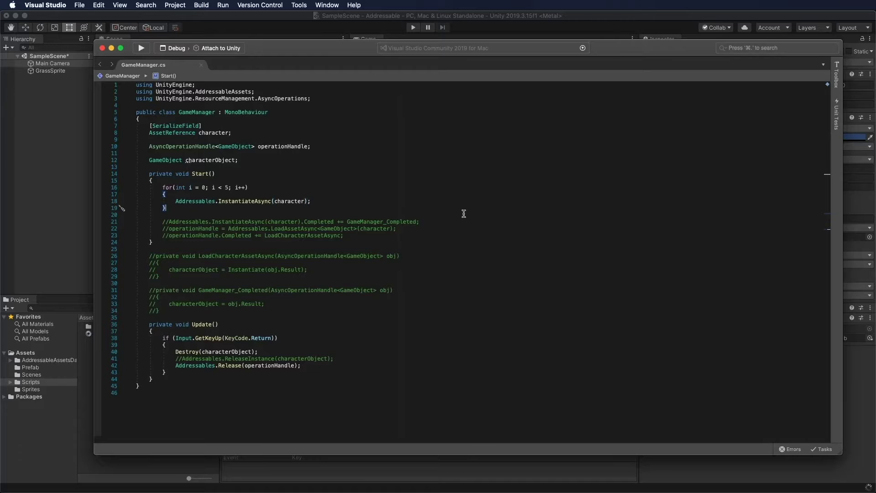
{"action": "key", "text": "super+Tab"}
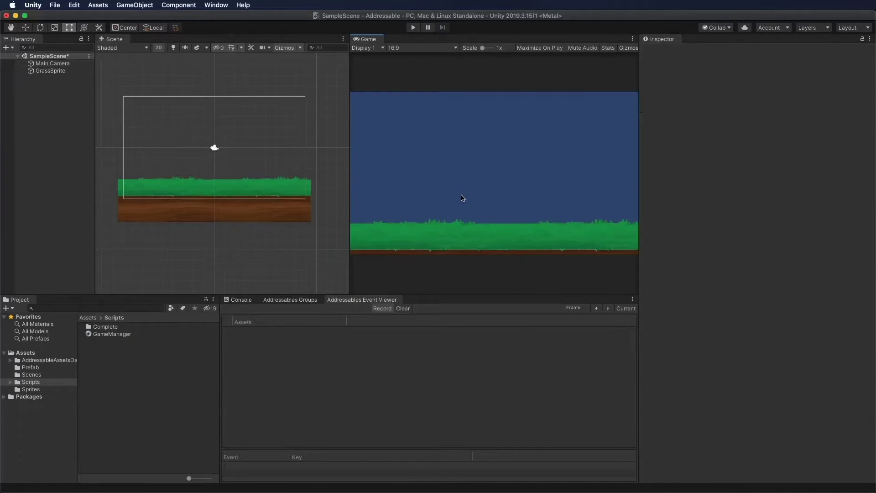
{"action": "left_click", "coordinate": [413, 28]}
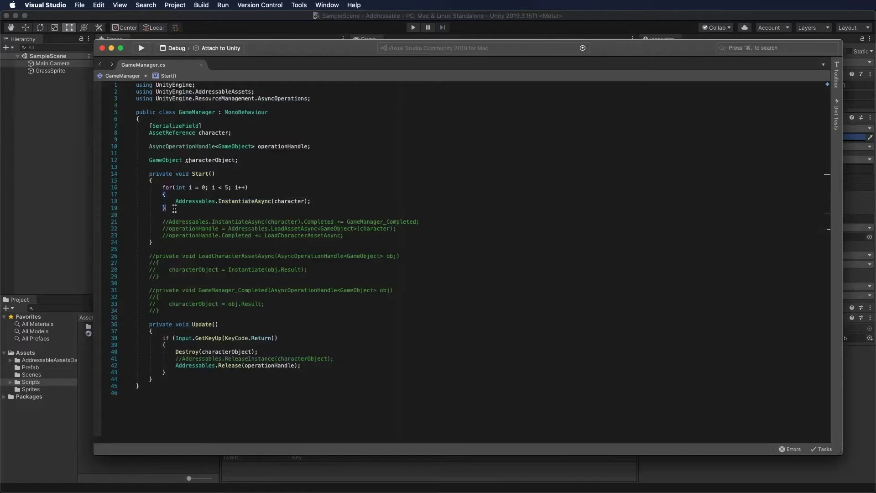
Comment out the for loop in Start and restore the operationHandle lines and the LoadCharacterAssetAsync method
{"action": "key", "text": "shift+Down"}
{"action": "key", "text": "shift+Down"}
{"action": "key", "text": "shift+Down"}
{"action": "key", "text": "super+slash"}
{"action": "key", "text": "super+slash"}
{"action": "left_click_drag", "start_coordinate": [168, 278], "coordinate": [137, 254]}
{"action": "key", "text": "super+slash"}
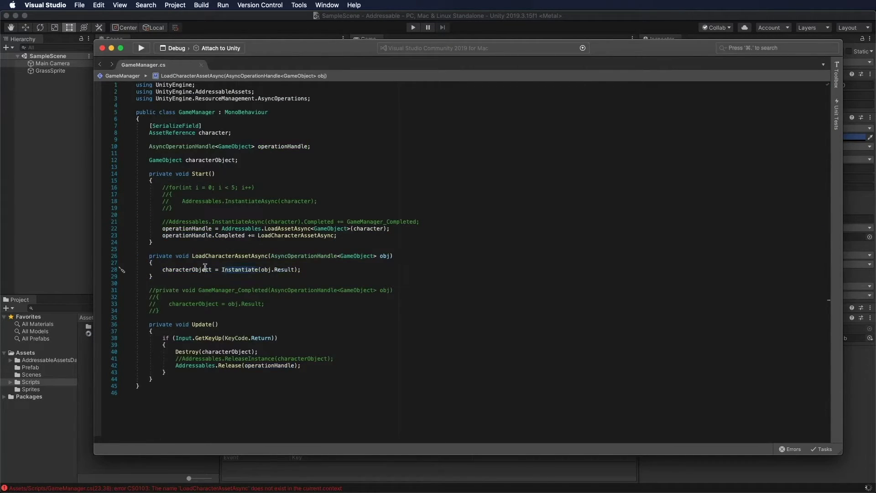
In LoadCharacterAssetAsync, add a for loop over i < 5 calling Instantiate(obj.Result), and comment out the characterObject assignment
{"action": "left_click", "coordinate": [196, 263]}
{"action": "key", "text": "Return"}
{"action": "type", "text": "for(int i = 0; i < 5; i"}
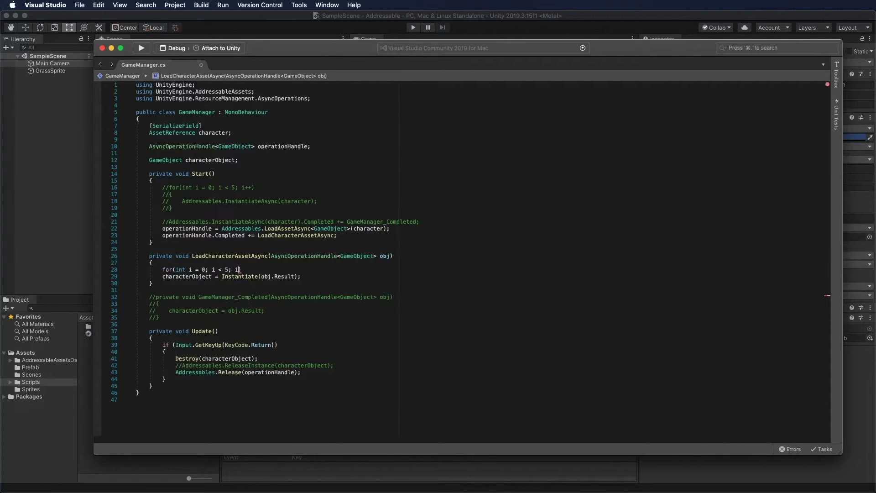
{"action": "type", "text": "++){"}
{"action": "key", "text": "Return"}
{"action": "left_click_drag", "start_coordinate": [222, 296], "coordinate": [297, 297]}
{"action": "key", "text": "super+c"}
{"action": "left_click", "coordinate": [197, 282]}
{"action": "key", "text": "super+v"}
{"action": "type", "text": ";"}
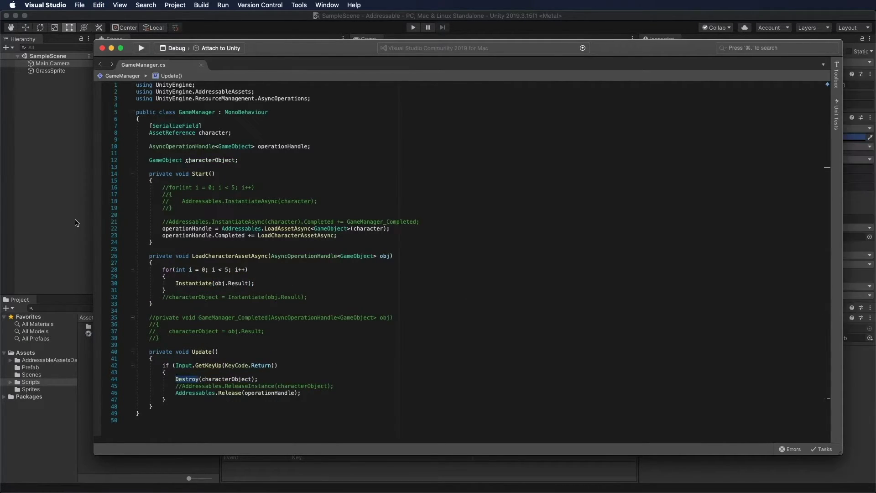
Run the scene in Unity, select the InitializationOperation entry in the Addressables Event Viewer, and stop playback
{"action": "key", "text": "super+Tab"}
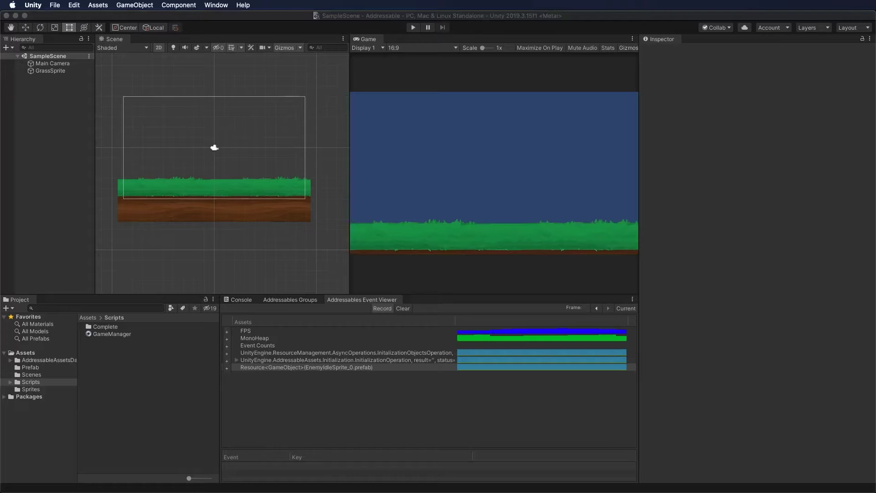
{"action": "key", "text": "super+p"}
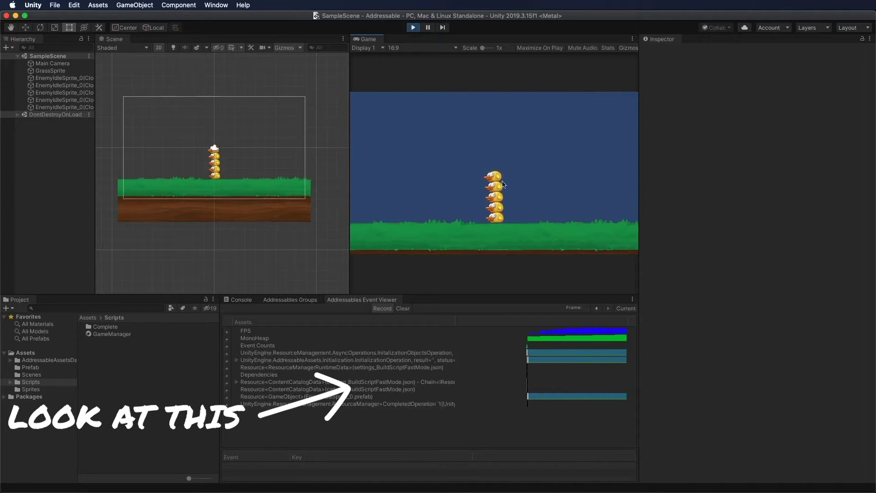
{"action": "left_click", "coordinate": [392, 361]}
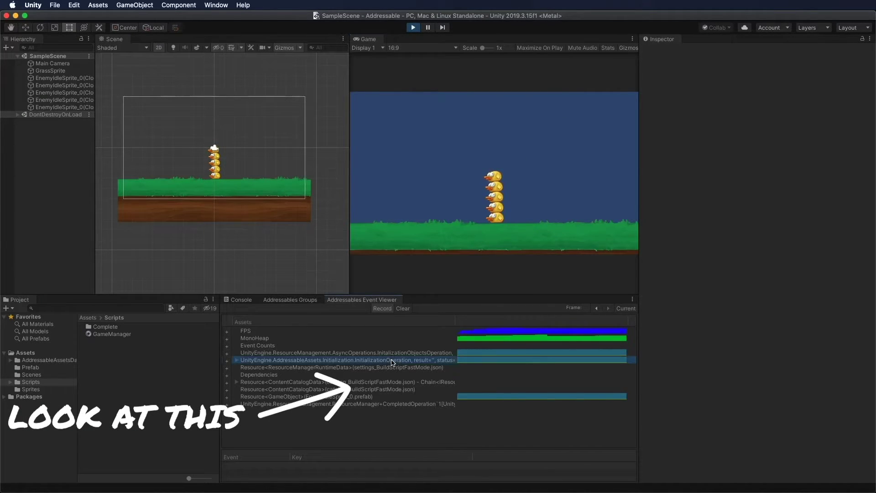
{"action": "key", "text": "super+p"}
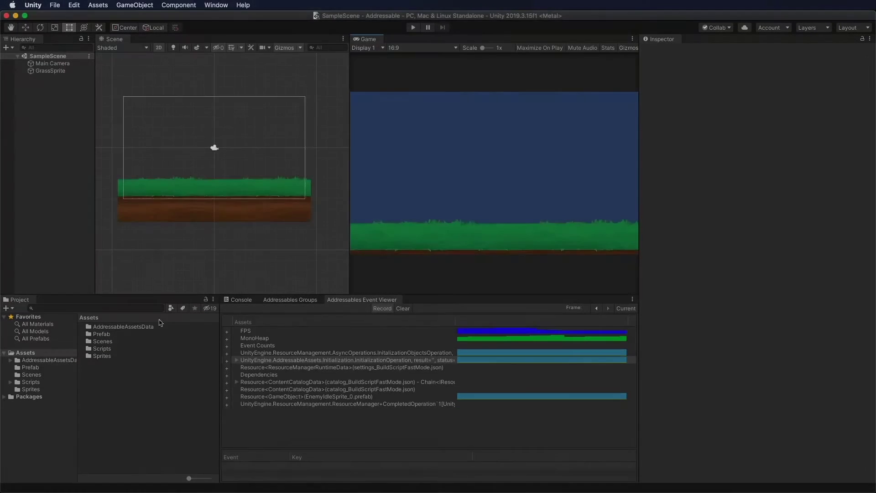
Save the new scene Sample Scene 2 and add it to the scenes in the Build Settings
{"action": "key", "text": "super+s"}
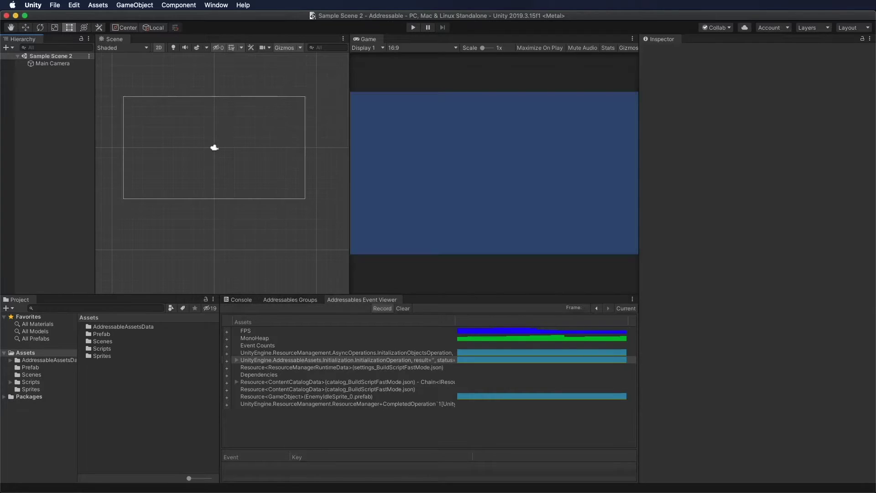
{"action": "left_click", "coordinate": [58, 155]}
{"action": "left_click", "coordinate": [55, 5]}
{"action": "left_click", "coordinate": [75, 92]}
{"action": "left_click", "coordinate": [322, 201]}
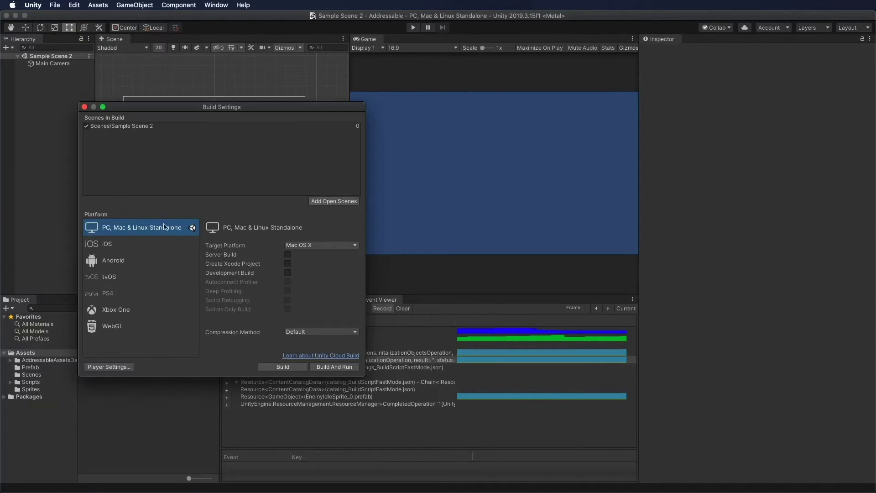
Add SampleScene to the scenes in the build, place it above Sample Scene 2, and close the Build Settings
{"action": "left_click", "coordinate": [31, 375]}
{"action": "left_click_drag", "start_coordinate": [253, 107], "coordinate": [529, 103]}
{"action": "left_click_drag", "start_coordinate": [111, 333], "coordinate": [423, 172]}
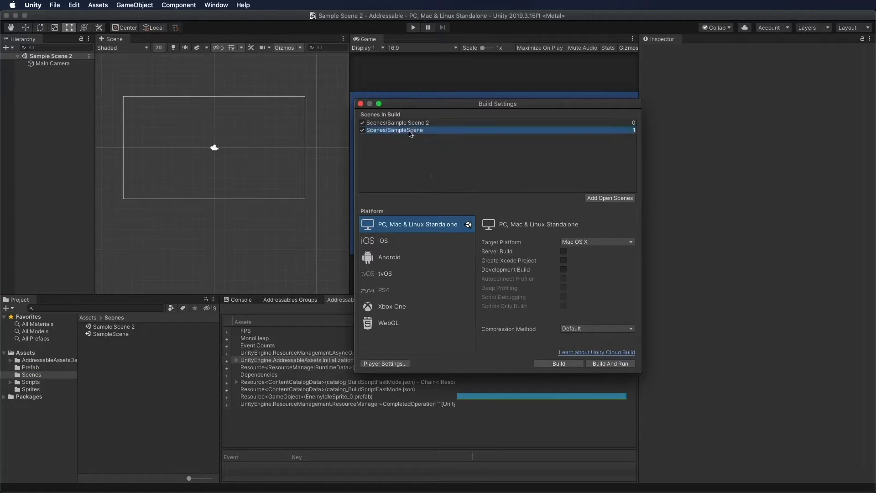
{"action": "left_click_drag", "start_coordinate": [410, 131], "coordinate": [411, 122]}
{"action": "left_click", "coordinate": [361, 104]}
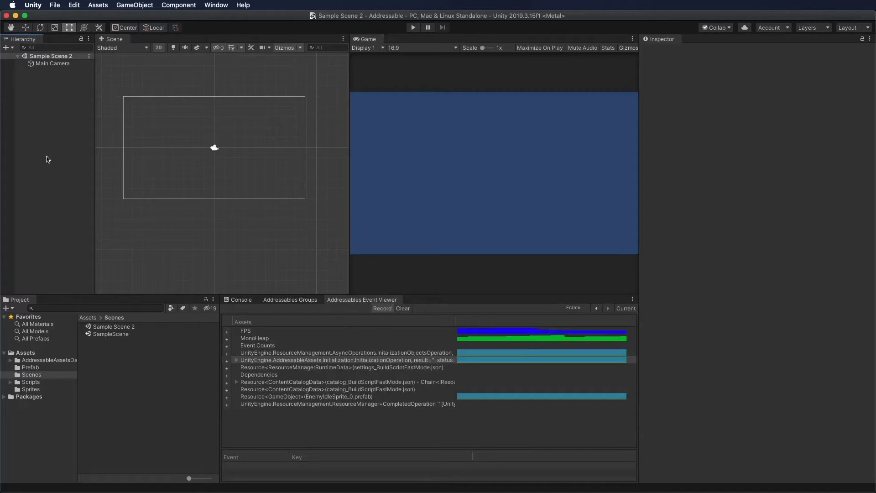
Open SampleScene and add a UI Button to it
{"action": "left_click", "coordinate": [105, 335]}
{"action": "double_click", "coordinate": [105, 336]}
{"action": "right_click", "coordinate": [63, 110]}
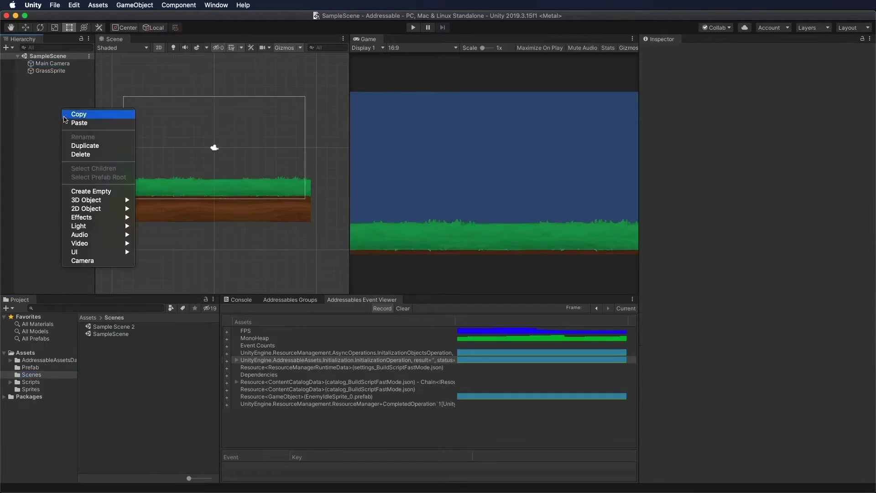
{"action": "mouse_move", "coordinate": [93, 253]}
{"action": "left_click", "coordinate": [162, 288]}
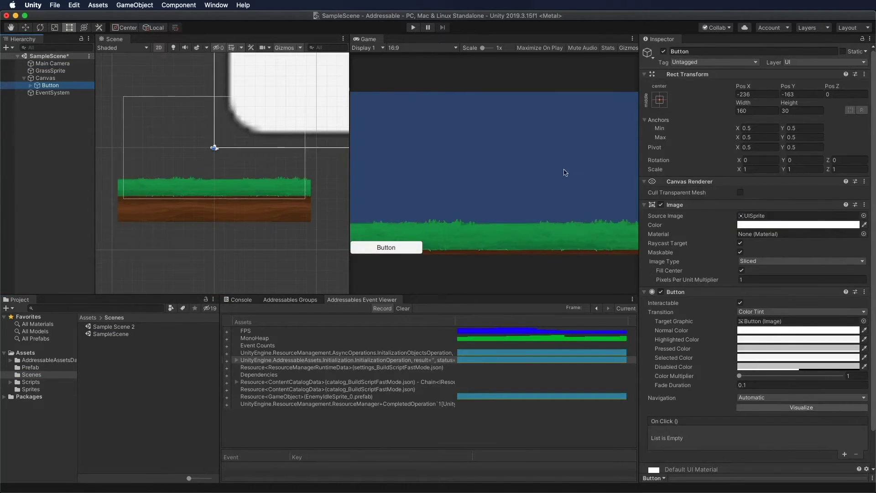
Set the button's text to "Next Scene" and collapse the Canvas in the hierarchy
{"action": "left_click", "coordinate": [31, 85]}
{"action": "left_click", "coordinate": [53, 92]}
{"action": "double_click", "coordinate": [726, 234]}
{"action": "type", "text": "Next Scene"}
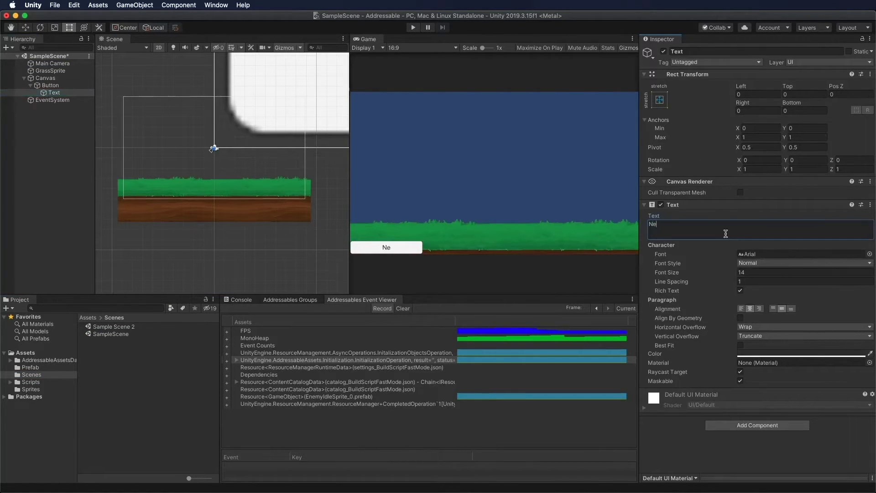
{"action": "left_click", "coordinate": [24, 78]}
Open the Main Camera's GameManager script and add an empty public void LoadNextScene() method after Update
{"action": "left_click", "coordinate": [52, 63]}
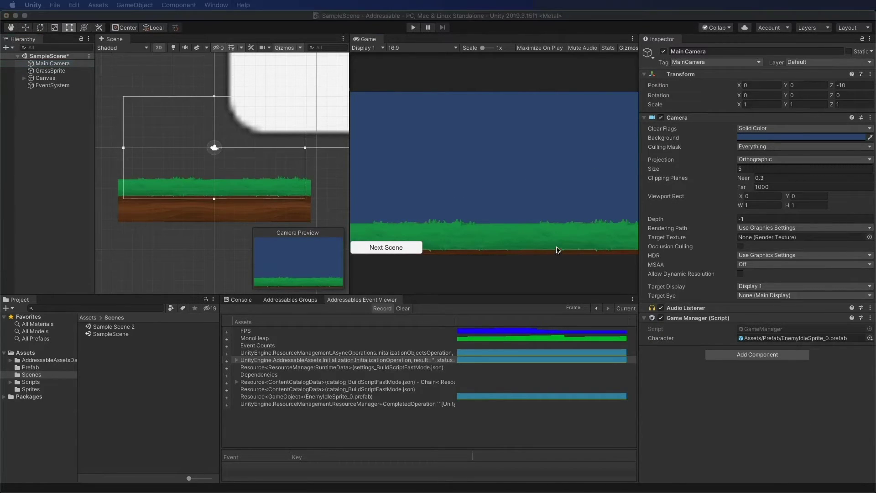
{"action": "double_click", "coordinate": [765, 329]}
{"action": "left_click", "coordinate": [152, 338]}
{"action": "key", "text": "Return"}
{"action": "key", "text": "Return"}
{"action": "type", "text": "public void LoadNextScene()"}
{"action": "key", "text": "Return"}
{"action": "type", "text": "{"}
Import UnityEngine.SceneManagement and call SceneManager.LoadSceneAsync(1, LoadSceneMode.Single) in LoadNextScene
{"action": "key", "text": "Return"}
{"action": "left_click", "coordinate": [327, 100]}
{"action": "key", "text": "Return"}
{"action": "type", "text": "us"}
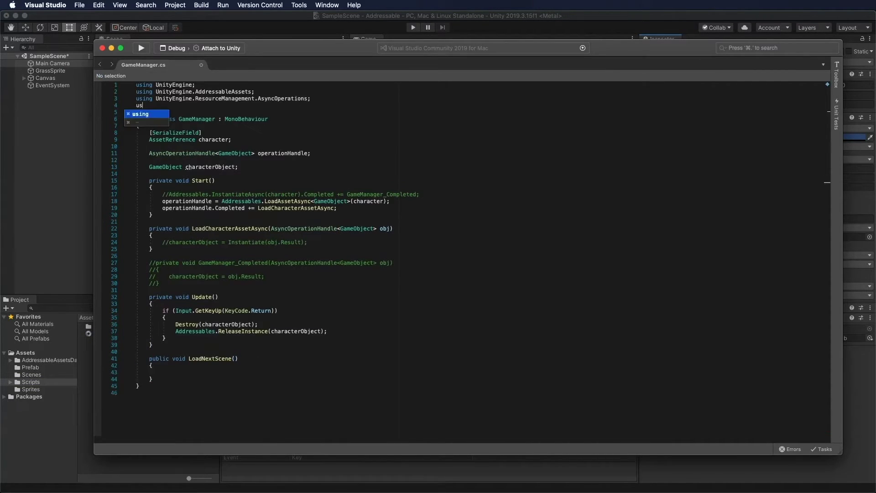
{"action": "type", "text": "ing UnityEngine.s;"}
{"action": "left_click", "coordinate": [192, 373]}
{"action": "type", "text": "SceneManager.LoadScene"}
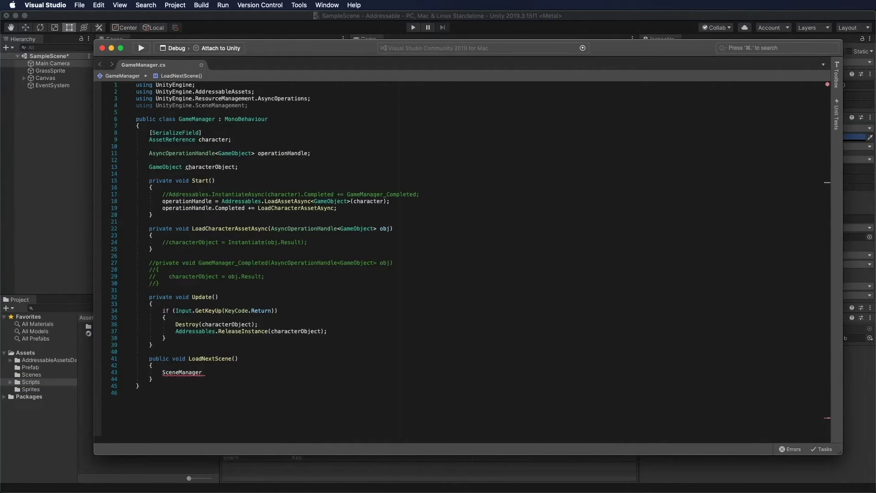
{"action": "type", "text": "(1, LoadSceneMode.Single);"}
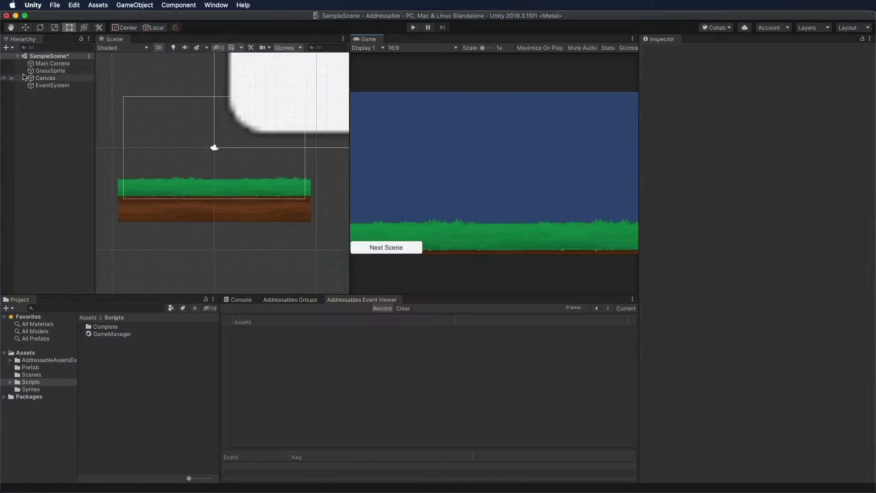
Add an On Click event to the button that calls the Main Camera's GameManager LoadNextScene method
{"action": "left_click", "coordinate": [24, 78]}
{"action": "left_click", "coordinate": [50, 85]}
{"action": "left_click", "coordinate": [844, 416]}
{"action": "left_click_drag", "start_coordinate": [44, 63], "coordinate": [680, 404]}
{"action": "left_click", "coordinate": [790, 394]}
{"action": "mouse_move", "coordinate": [755, 446]}
{"action": "left_click", "coordinate": [671, 451]}
Run SampleScene and load the second scene with the Next Scene button
{"action": "key", "text": "super+p"}
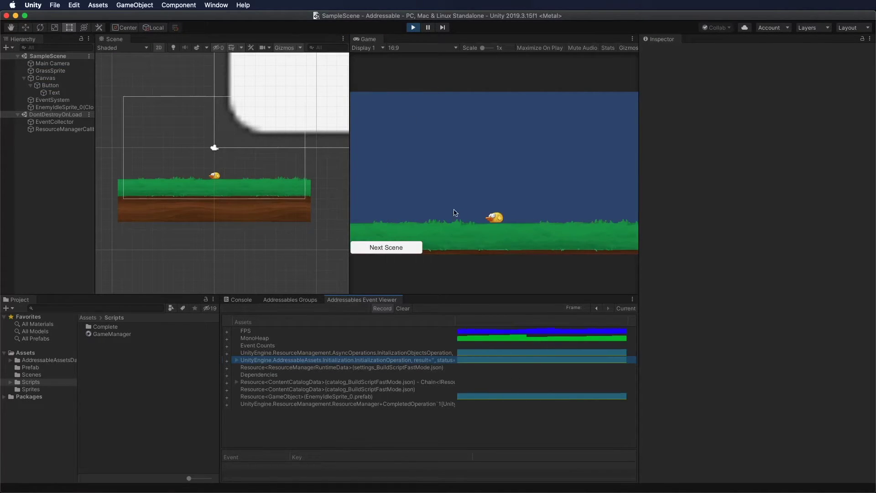
{"action": "left_click", "coordinate": [416, 247]}
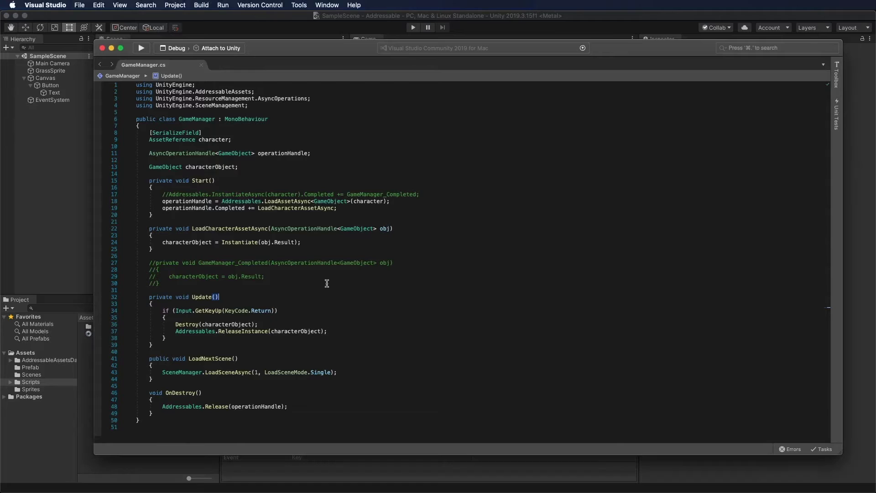
Return to Unity, load Sample Scene 2 from the running scene to check the prefab resource in the Event Viewer, and stop playback
{"action": "left_click", "coordinate": [47, 192]}
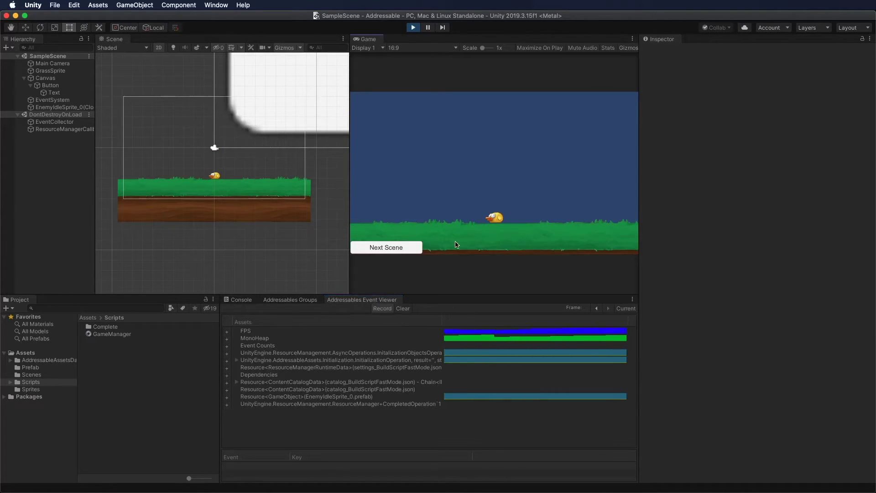
{"action": "left_click", "coordinate": [404, 250]}
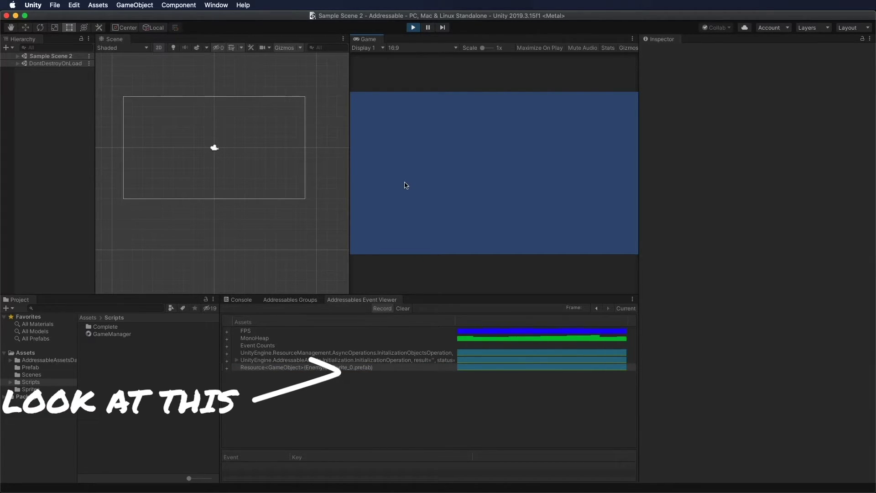
{"action": "key", "text": "super+p"}
Switch to the GameManager script in Visual Studio and review the operationHandle assignment in Start
{"action": "key", "text": "super+Tab"}
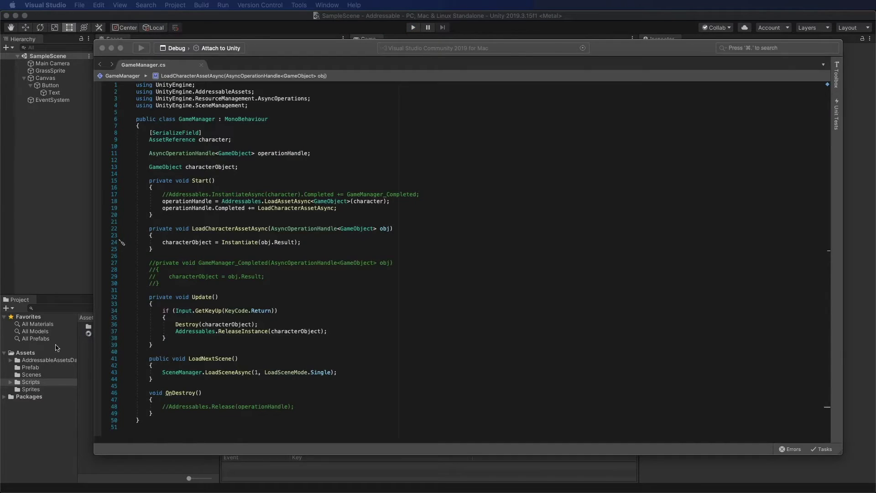
{"action": "left_click_drag", "start_coordinate": [161, 203], "coordinate": [344, 203]}
{"action": "left_click", "coordinate": [370, 217]}
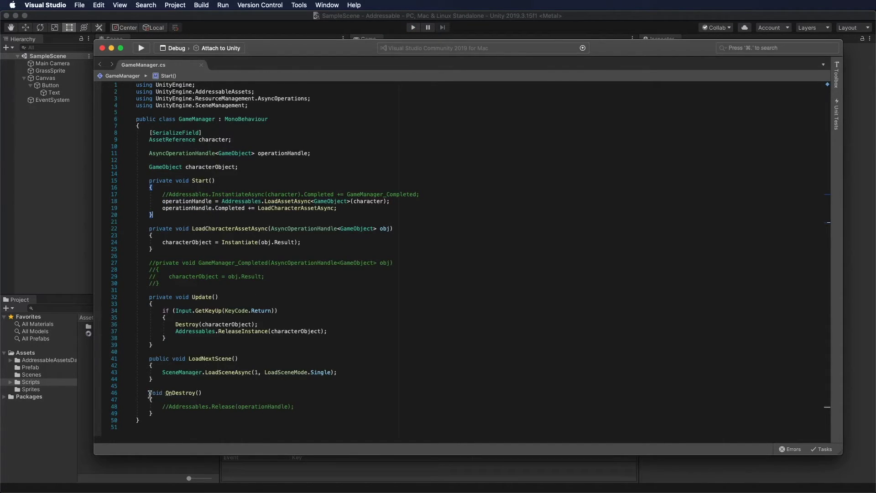
Return to Unity, run SampleScene and inspect the EnemyIdleSprite_0.prefab resource in the Addressables Event Viewer
{"action": "left_click", "coordinate": [61, 212]}
{"action": "left_click", "coordinate": [413, 27]}
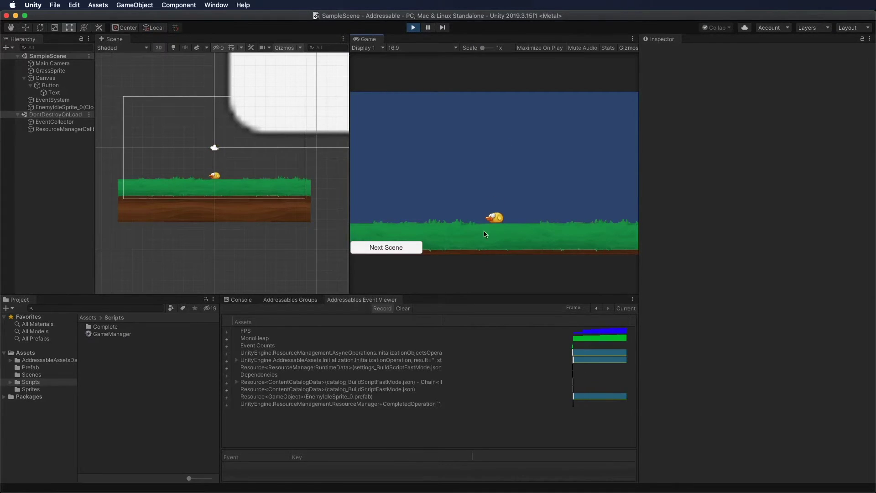
{"action": "left_click", "coordinate": [376, 360]}
{"action": "left_click", "coordinate": [350, 397]}
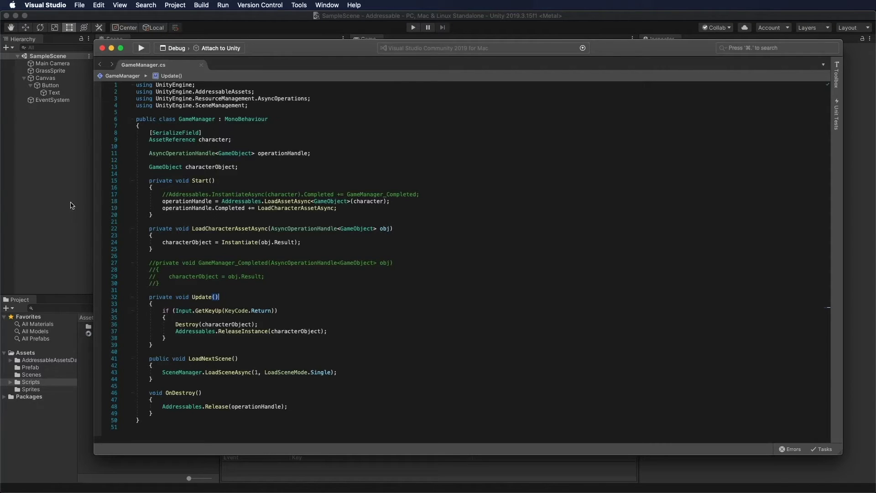
Switch from the script back to Unity and load Sample Scene 2 from the running scene to examine the prefab resource's timeline in the Event Viewer
{"action": "left_click", "coordinate": [47, 195]}
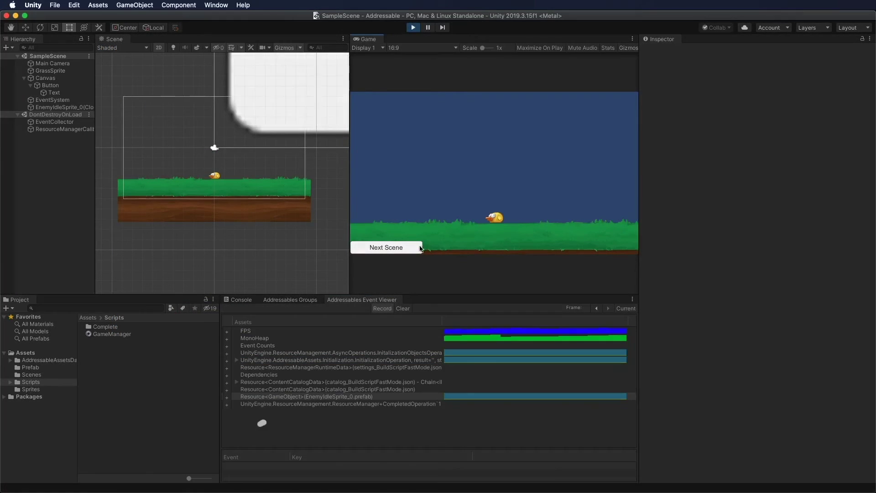
{"action": "left_click", "coordinate": [418, 250]}
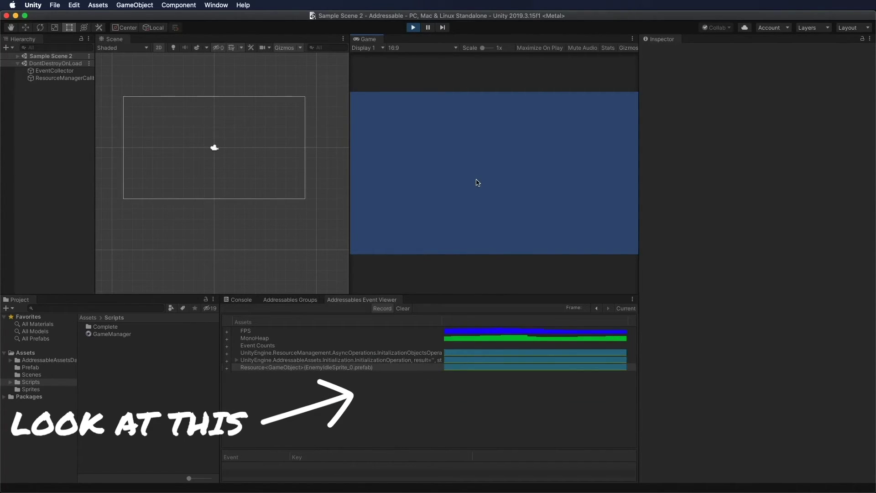
{"action": "key", "text": "super+p"}
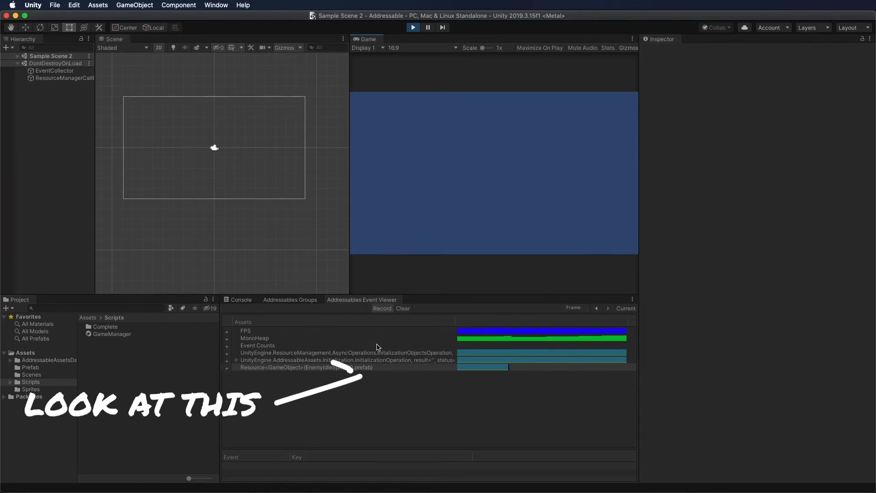
{"action": "left_click", "coordinate": [383, 361]}
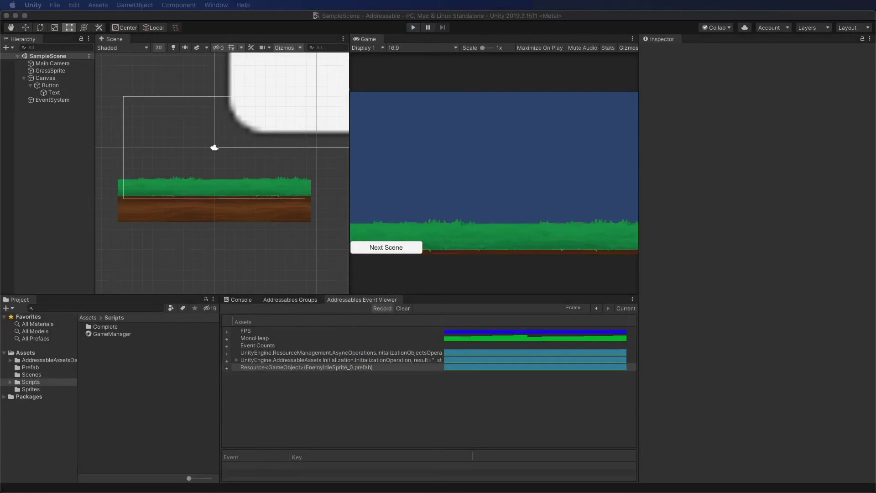
Switch to the GameManager script in Visual Studio and add an empty private void OnDestroy() method below LoadNextScene
{"action": "key", "text": "super+Tab"}
{"action": "left_click_drag", "start_coordinate": [176, 325], "coordinate": [281, 321]}
{"action": "left_click", "coordinate": [159, 379]}
{"action": "key", "text": "Return"}
{"action": "key", "text": "Return"}
{"action": "type", "text": "private void OnDisable()"}
{"action": "key", "text": "Return"}
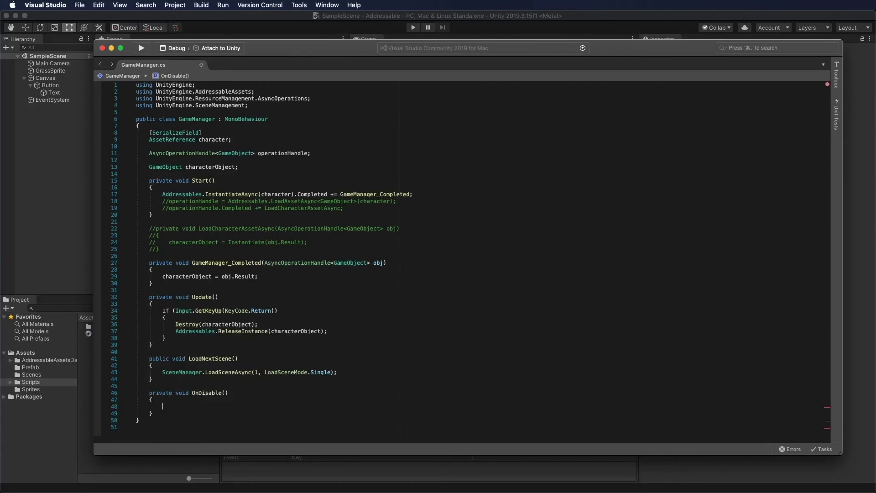
{"action": "double_click", "coordinate": [204, 394]}
{"action": "type", "text": "OnDestroy()"}
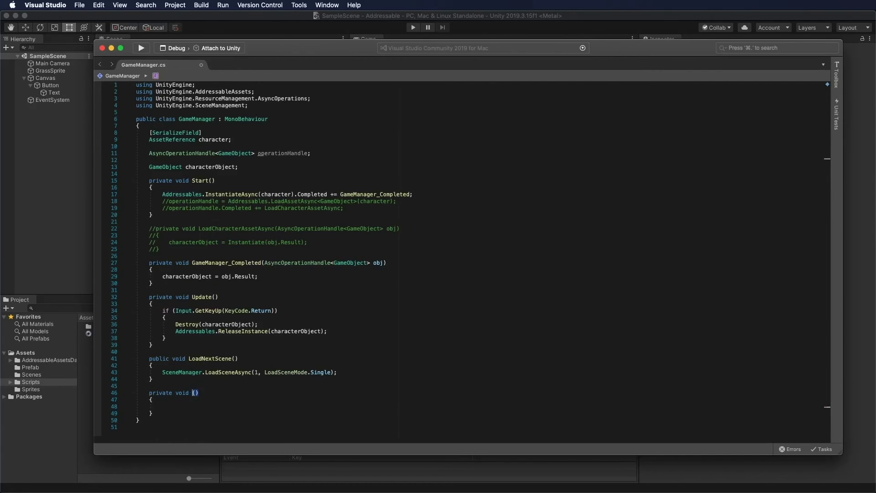
Copy the Destroy(characterObject) and Addressables.ReleaseInstance(characterObject) calls from Update into the OnDestroy method
{"action": "left_click_drag", "start_coordinate": [176, 324], "coordinate": [334, 332]}
{"action": "key", "text": "super+c"}
{"action": "left_click", "coordinate": [155, 406]}
{"action": "key", "text": "super+v"}
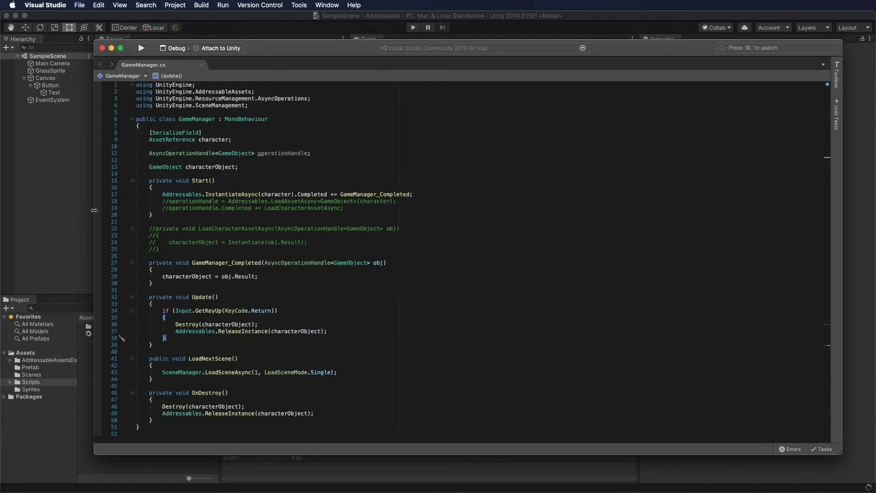
Return to Unity, test the OnDestroy release by running SampleScene and loading the next scene, and stop playback
{"action": "left_click", "coordinate": [73, 217]}
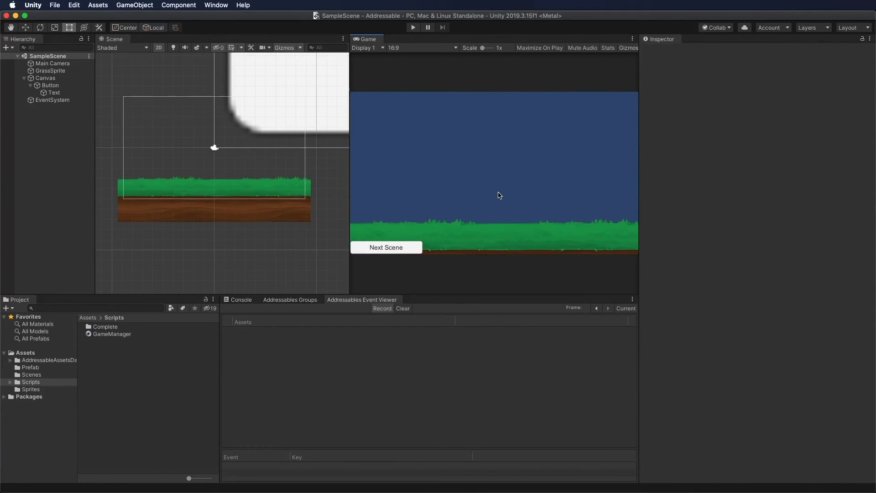
{"action": "left_click", "coordinate": [413, 27]}
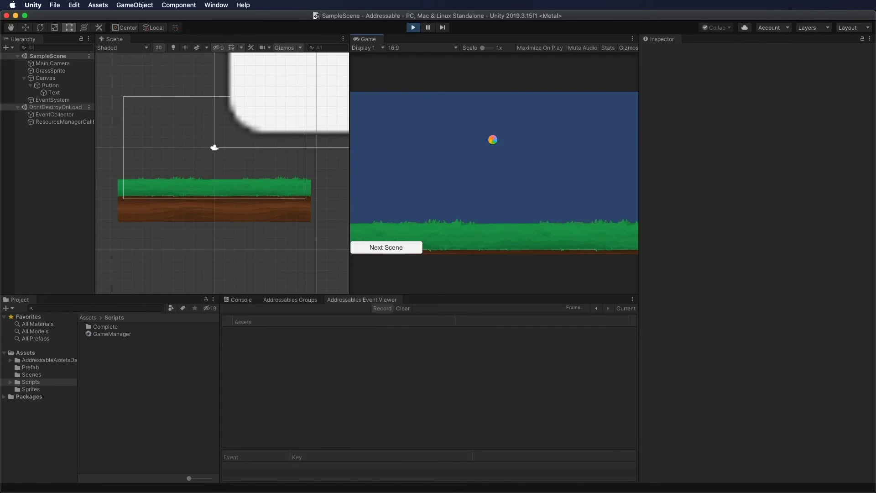
{"action": "left_click", "coordinate": [415, 248]}
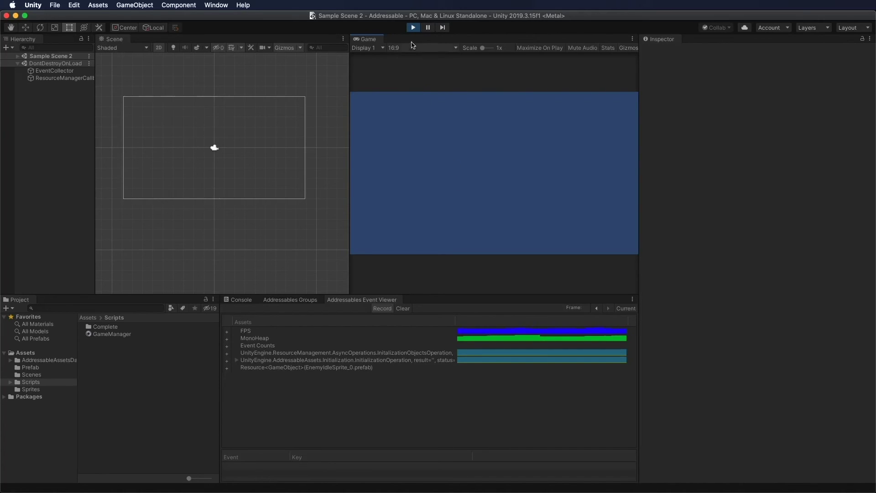
{"action": "left_click", "coordinate": [412, 28]}
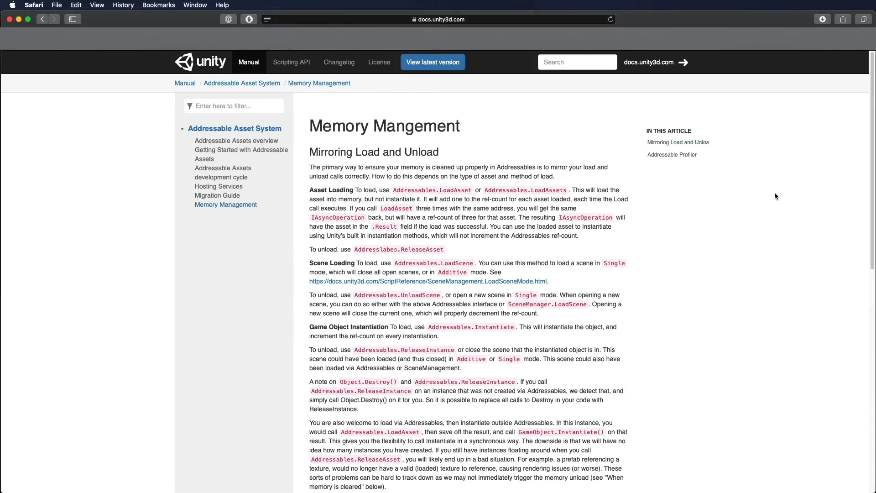
Read through the Memory Management page of the Unity Addressable Asset System manual in Safari
{"action": "scroll", "coordinate": [775, 194], "scroll_direction": "down", "scroll_amount": 5}
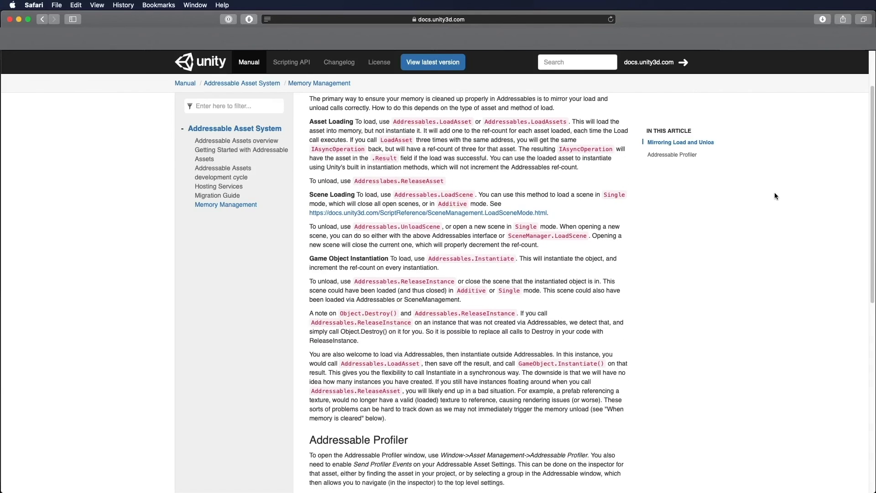
{"action": "scroll", "coordinate": [774, 193], "scroll_direction": "down", "scroll_amount": 10}
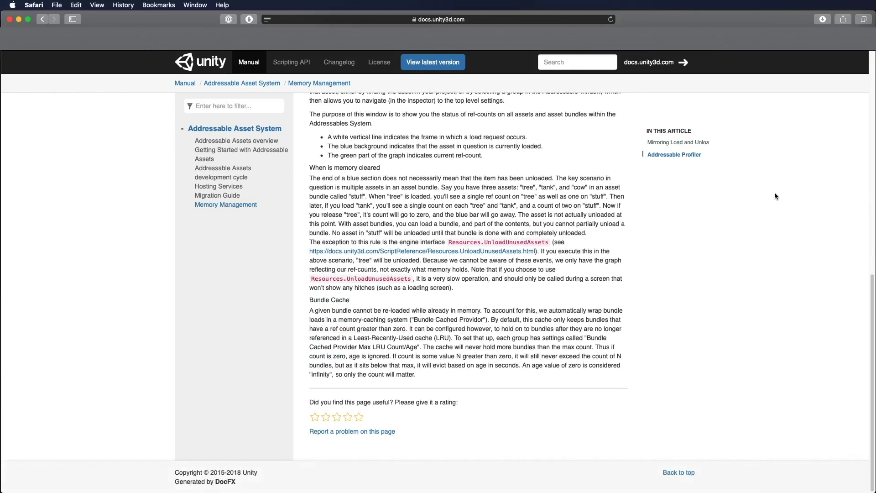
{"action": "scroll", "coordinate": [775, 196], "scroll_direction": "up", "scroll_amount": 15}
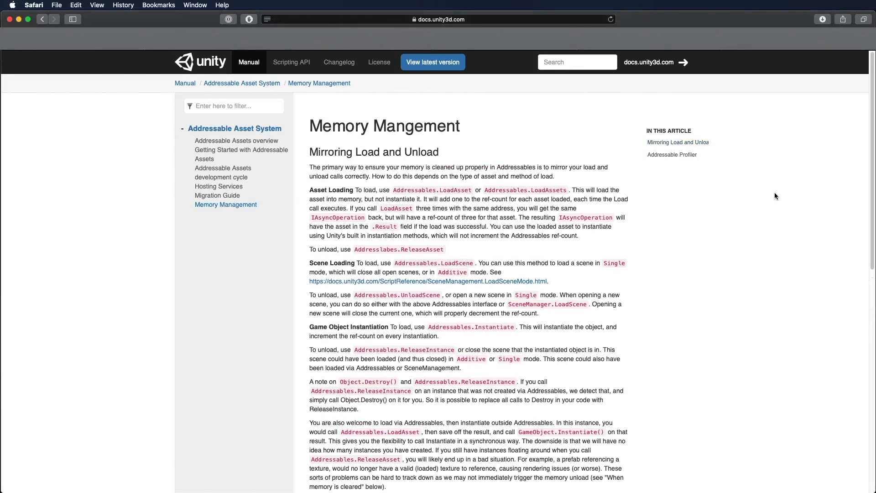